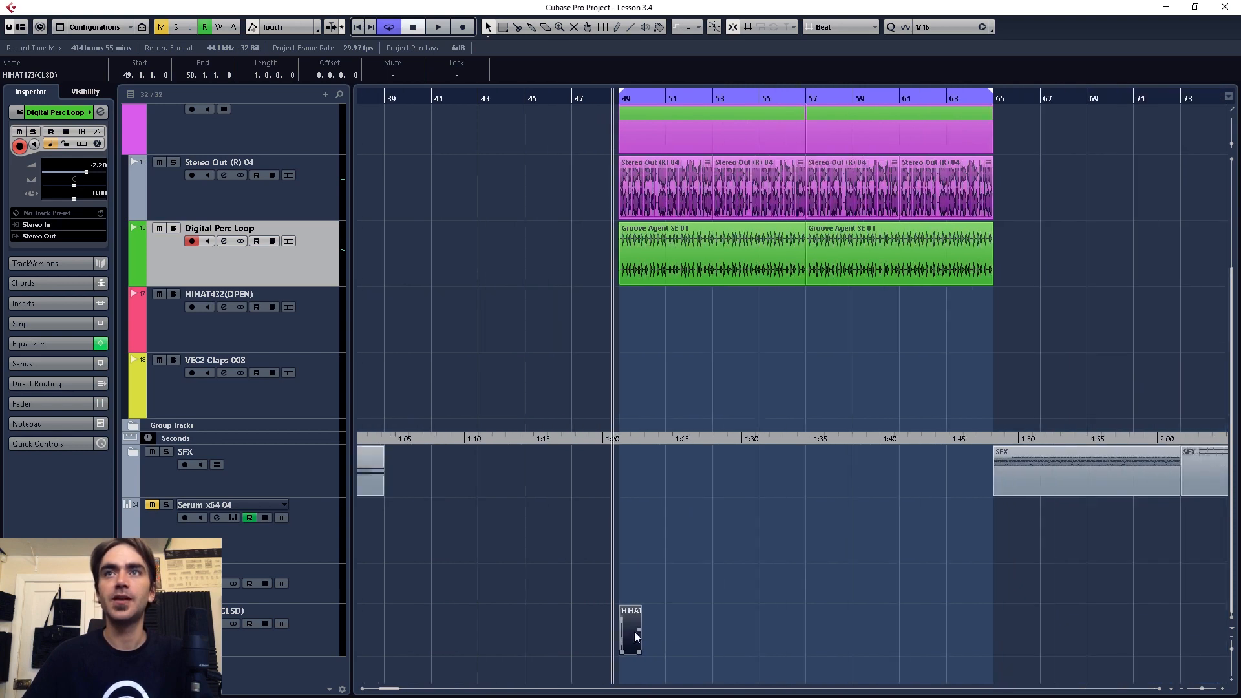
Step: Set the snap grid to Bar and duplicate the one-bar closed hi-hat part to fill bars 49 through 64
{"action": "left_click_drag", "start_coordinate": [636, 639], "coordinate": [670, 641]}
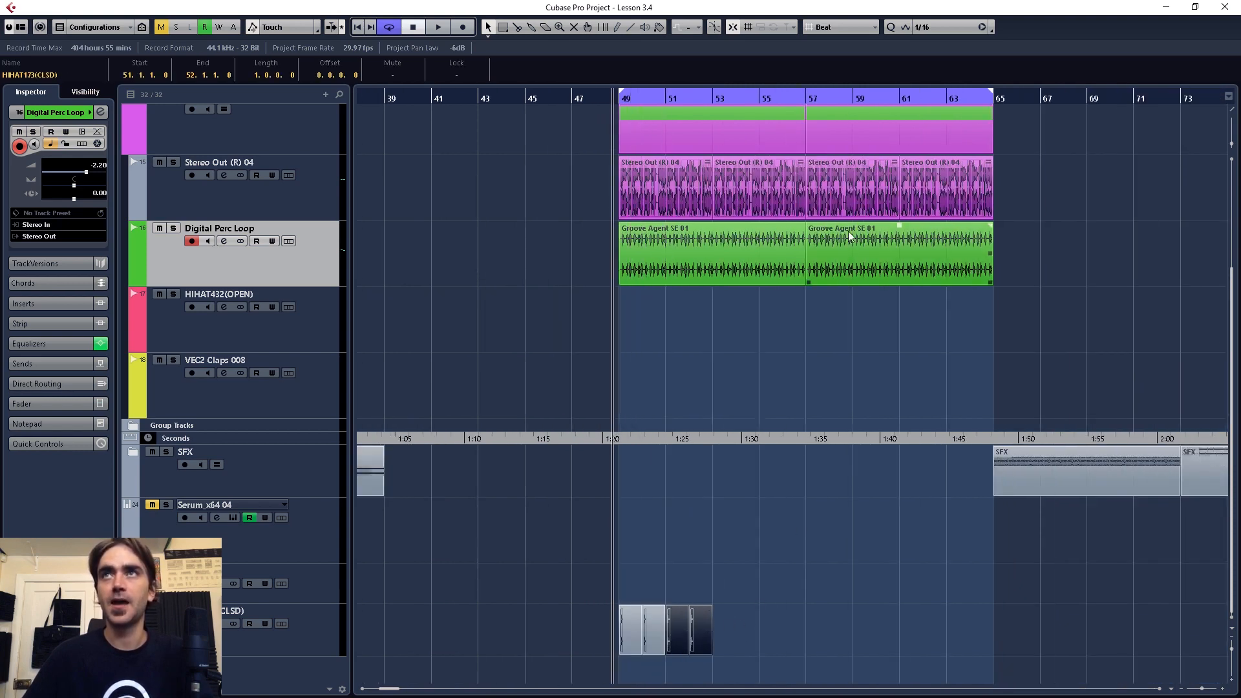
{"action": "left_click", "coordinate": [833, 26]}
{"action": "left_click", "coordinate": [834, 40]}
{"action": "left_click_drag", "start_coordinate": [762, 586], "coordinate": [905, 641]}
{"action": "left_click", "coordinate": [613, 549]}
{"action": "scroll", "coordinate": [621, 598], "scroll_direction": "up", "scroll_amount": 3}
Step: Open the first closed hi-hat part for editing and move its hit to position 49.1.3.0
{"action": "left_click", "coordinate": [608, 614]}
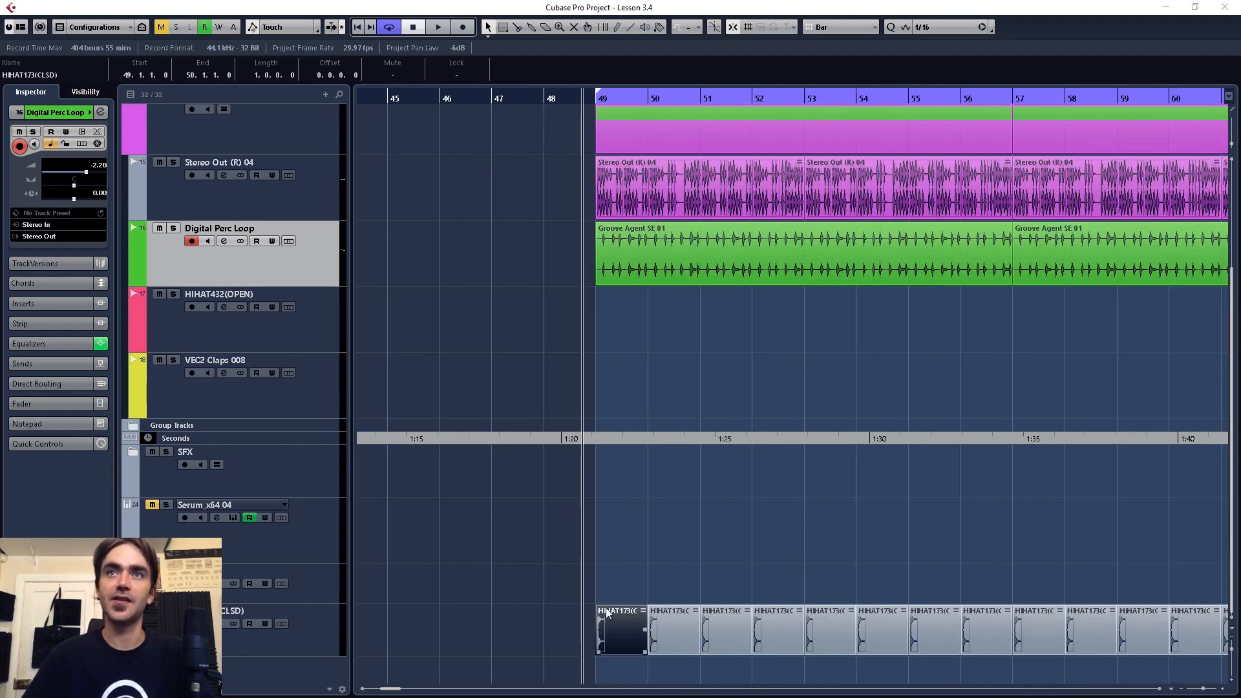
{"action": "left_click_drag", "start_coordinate": [955, 1], "coordinate": [960, 71]}
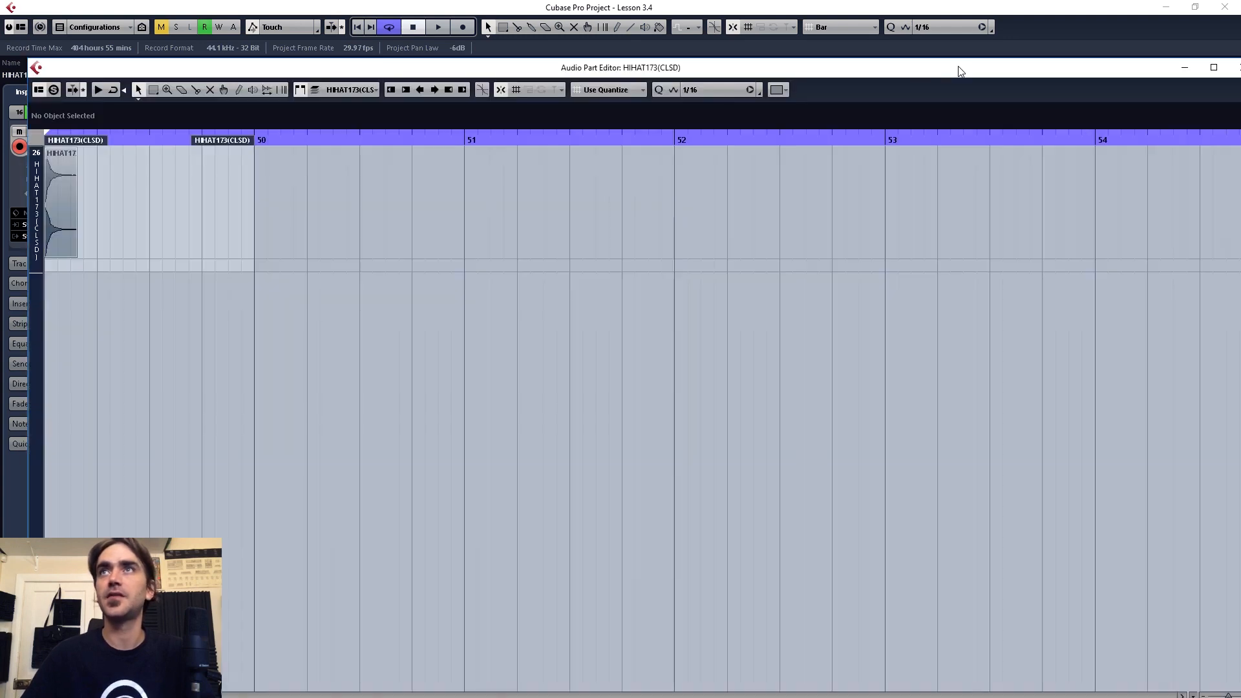
{"action": "key", "text": "h"}
{"action": "key", "text": "h"}
{"action": "key", "text": "h"}
{"action": "left_click_drag", "start_coordinate": [549, 226], "coordinate": [631, 243]}
{"action": "scroll", "coordinate": [560, 253], "scroll_direction": "right", "scroll_amount": 3}
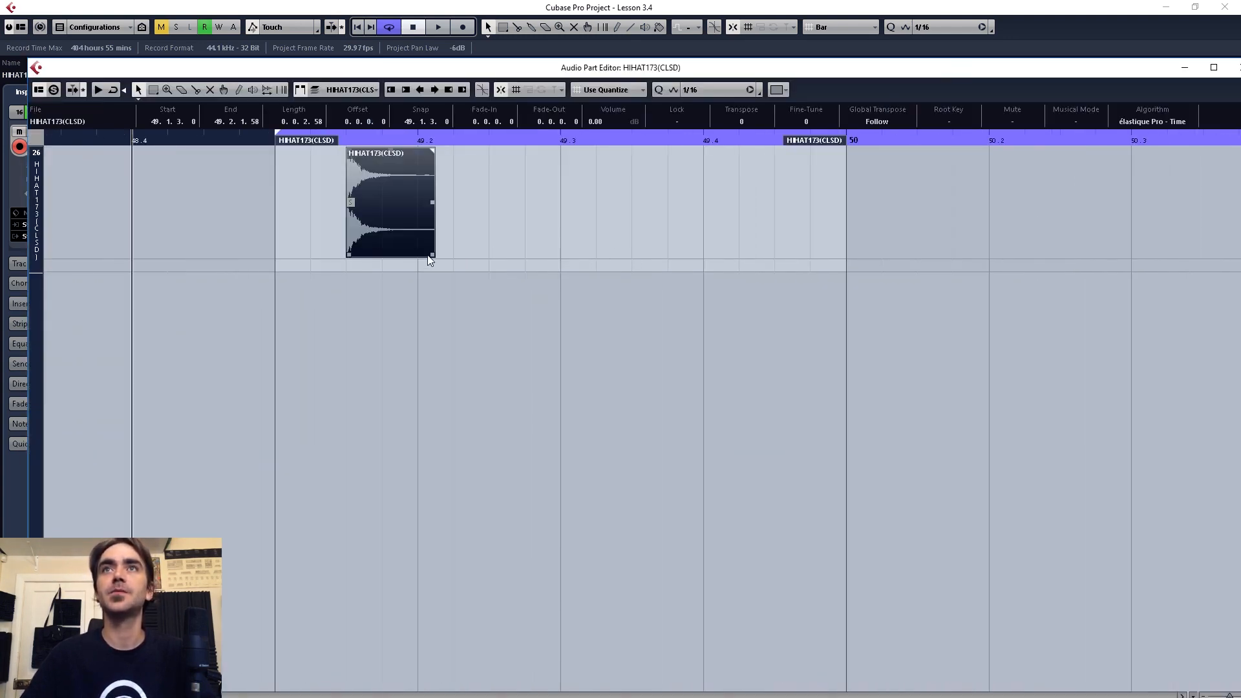
Step: Trim the hi-hat hit to a length of 0.0.1.0 and give it a fade-out of 0.0.0.31
{"action": "left_click_drag", "start_coordinate": [431, 256], "coordinate": [382, 257]}
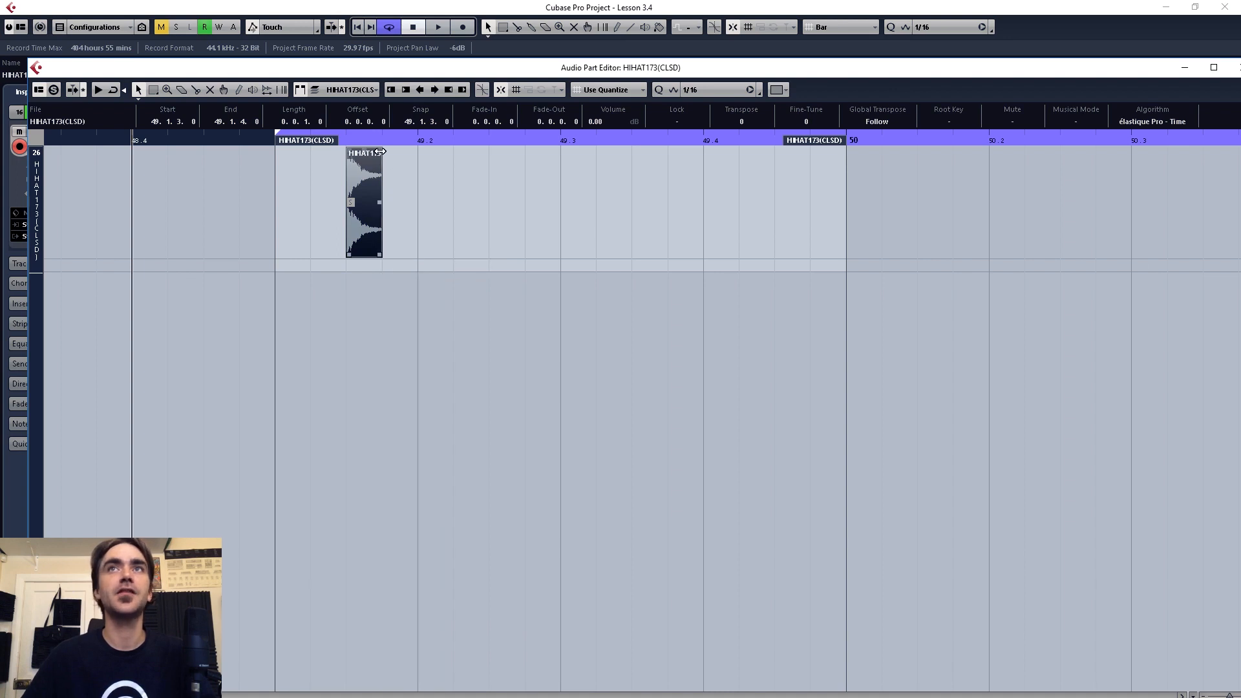
{"action": "left_click_drag", "start_coordinate": [380, 151], "coordinate": [372, 153]}
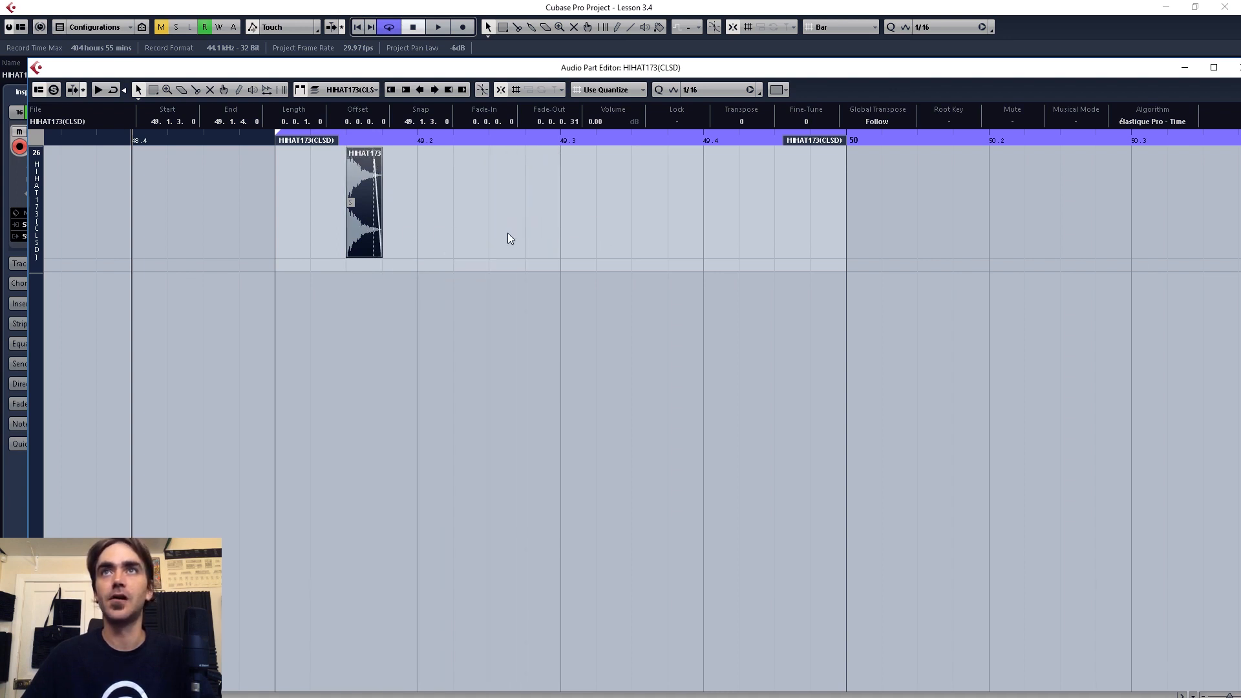
Step: Copy the trimmed hit to the off-beat of every beat in the bar, plus a second copy directly after each one
{"action": "left_click_drag", "start_coordinate": [365, 233], "coordinate": [507, 233]}
{"action": "left_click_drag", "start_coordinate": [567, 341], "coordinate": [657, 227]}
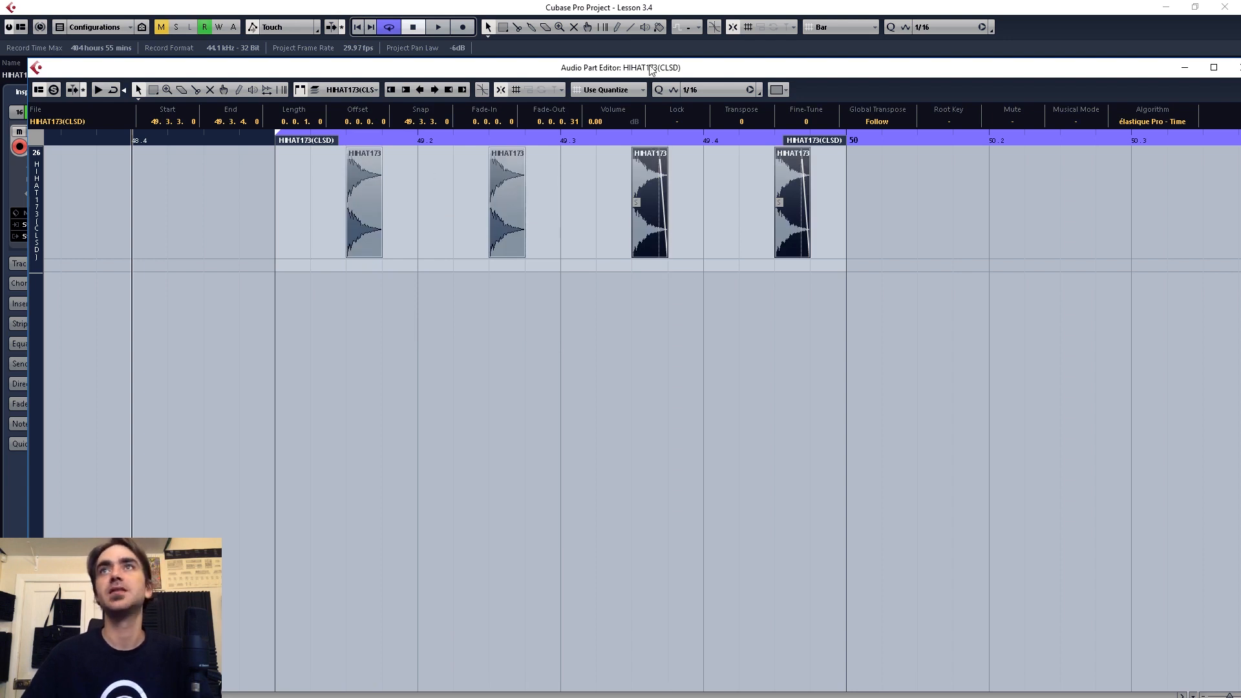
{"action": "left_click_drag", "start_coordinate": [900, 366], "coordinate": [347, 238]}
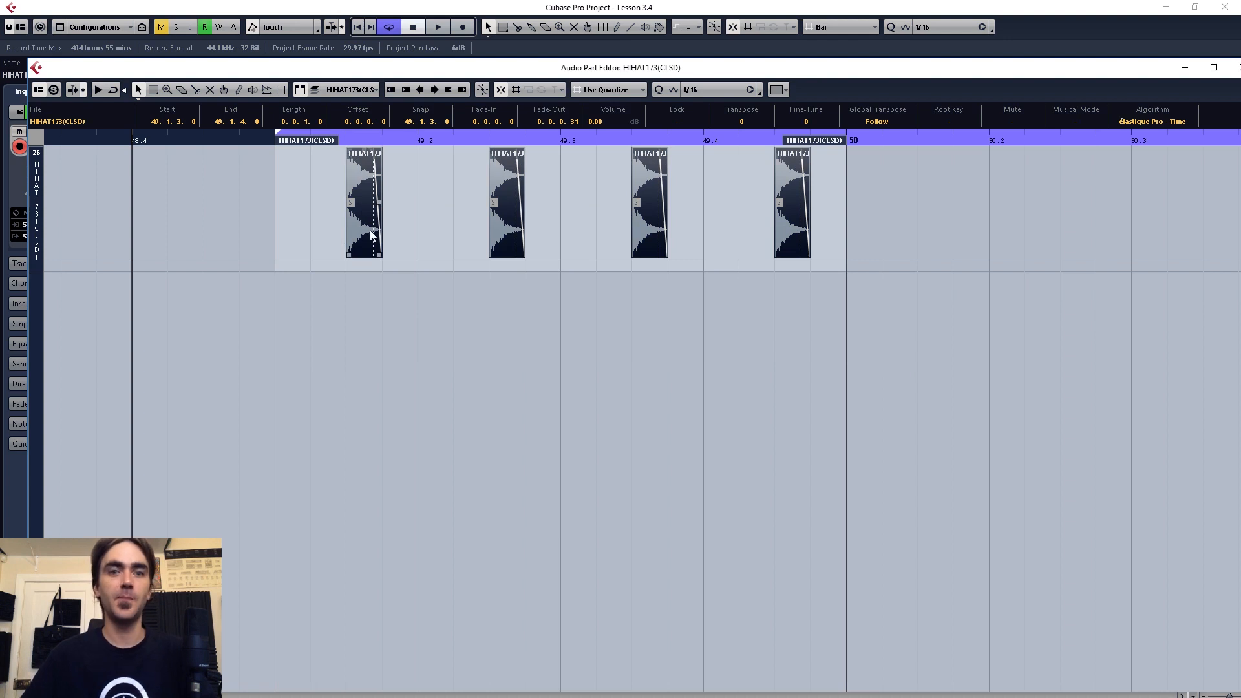
{"action": "left_click_drag", "start_coordinate": [370, 230], "coordinate": [405, 211]}
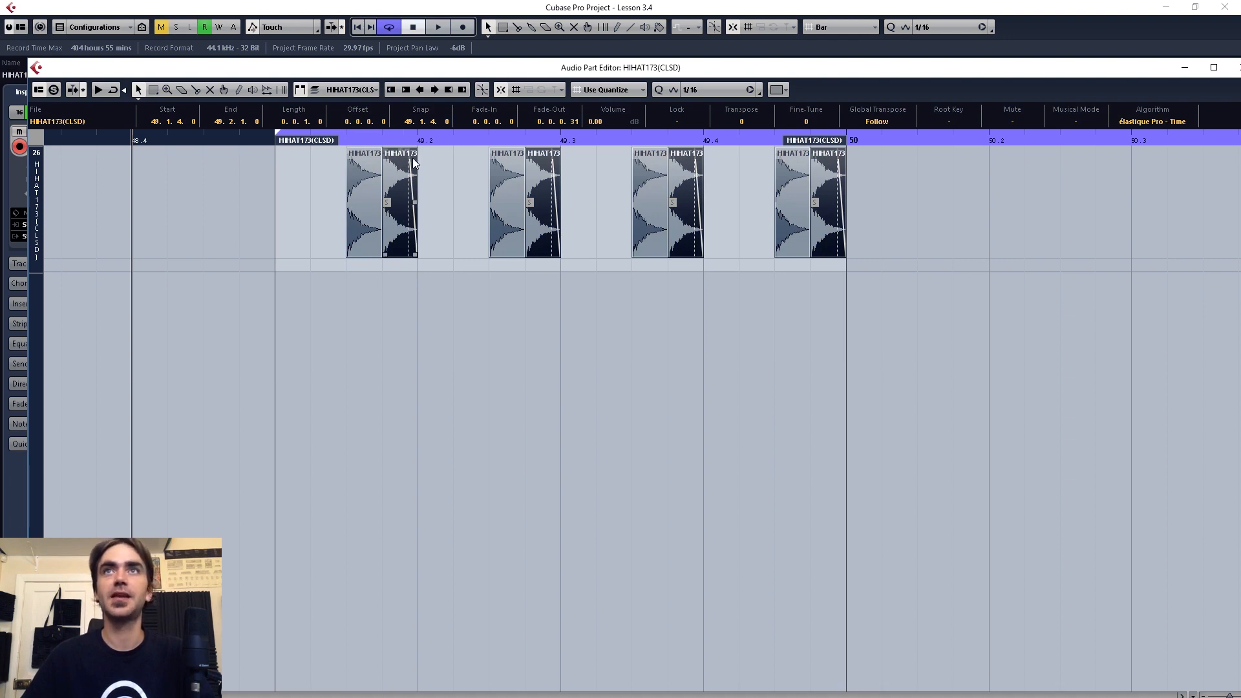
Step: Give the second hit of each pair a full-length 0.0.1.0 fade-out with the steepest concave curve
{"action": "left_click_drag", "start_coordinate": [412, 151], "coordinate": [361, 150]}
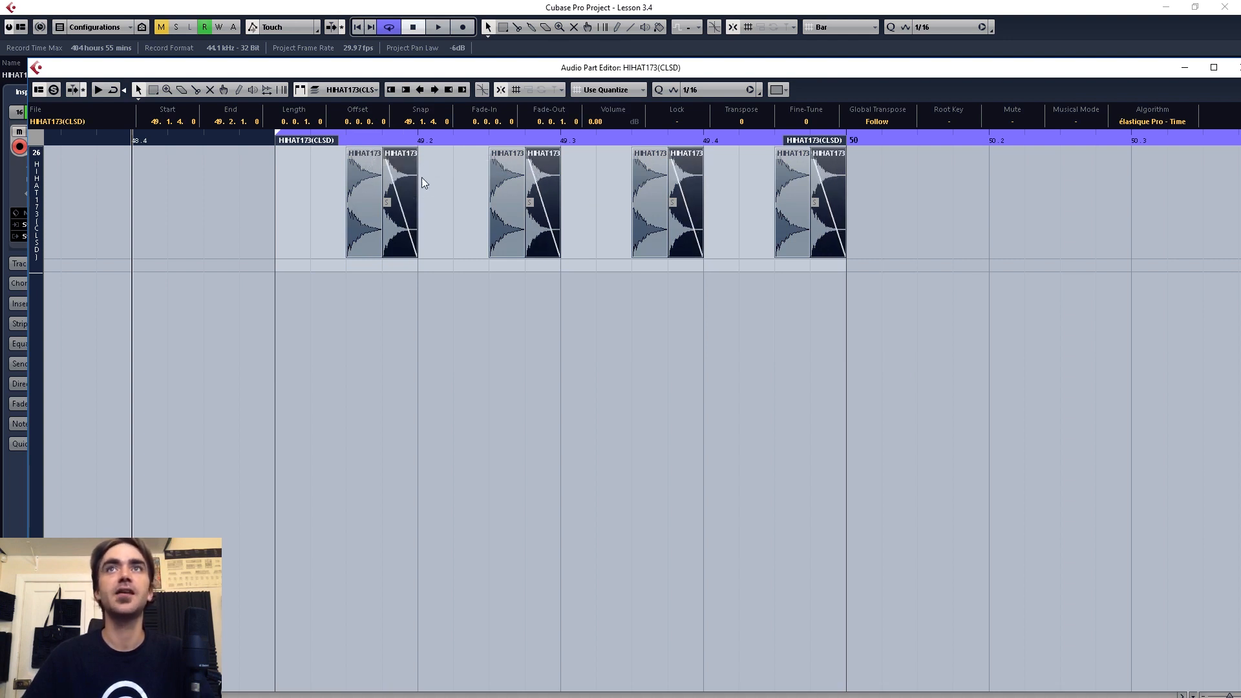
{"action": "double_click", "coordinate": [403, 173]}
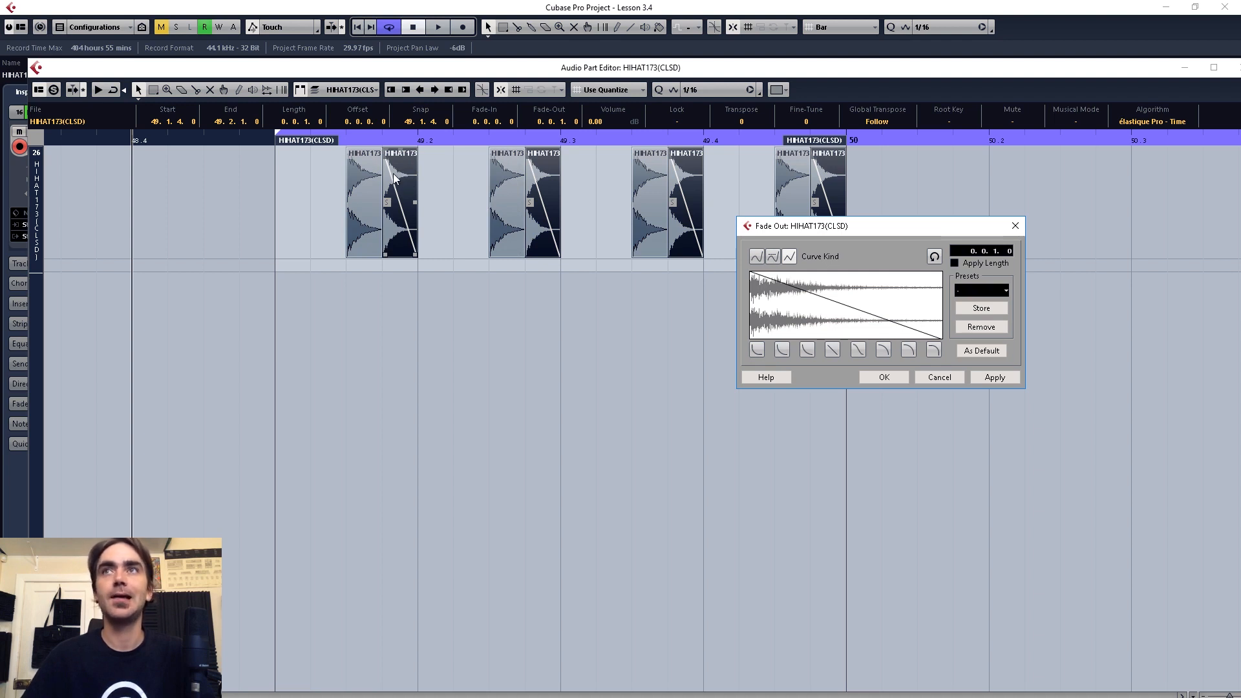
{"action": "left_click_drag", "start_coordinate": [861, 232], "coordinate": [785, 283]}
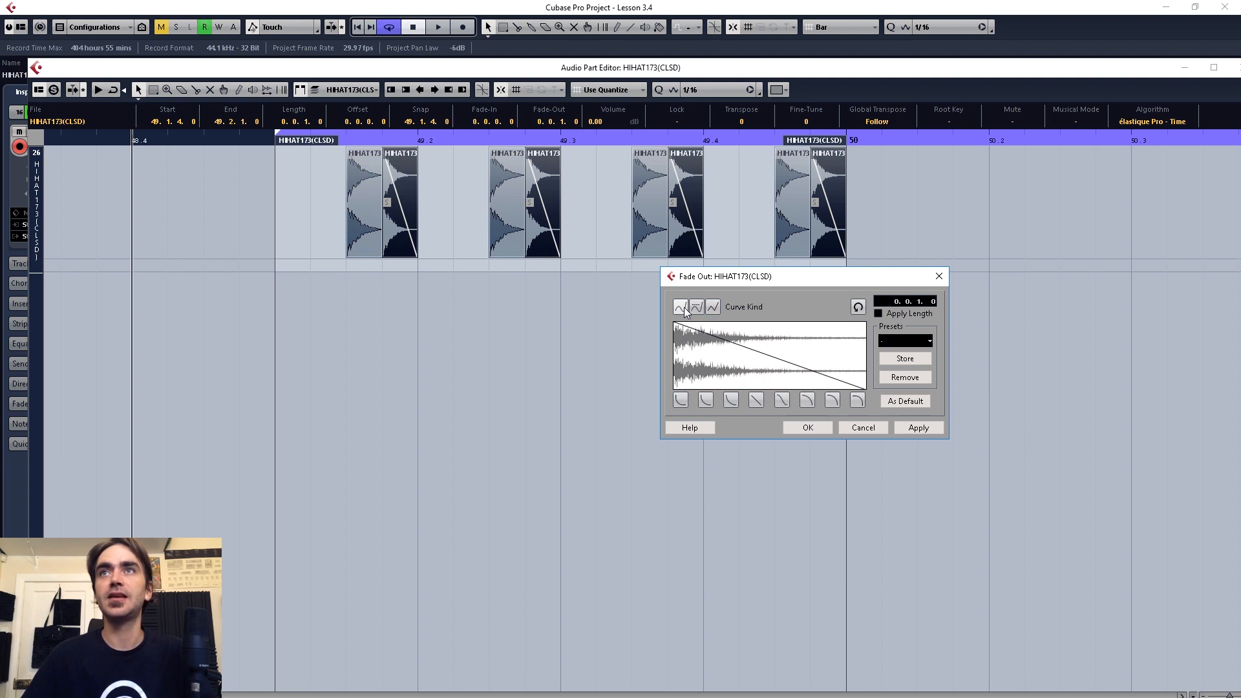
{"action": "left_click", "coordinate": [681, 401]}
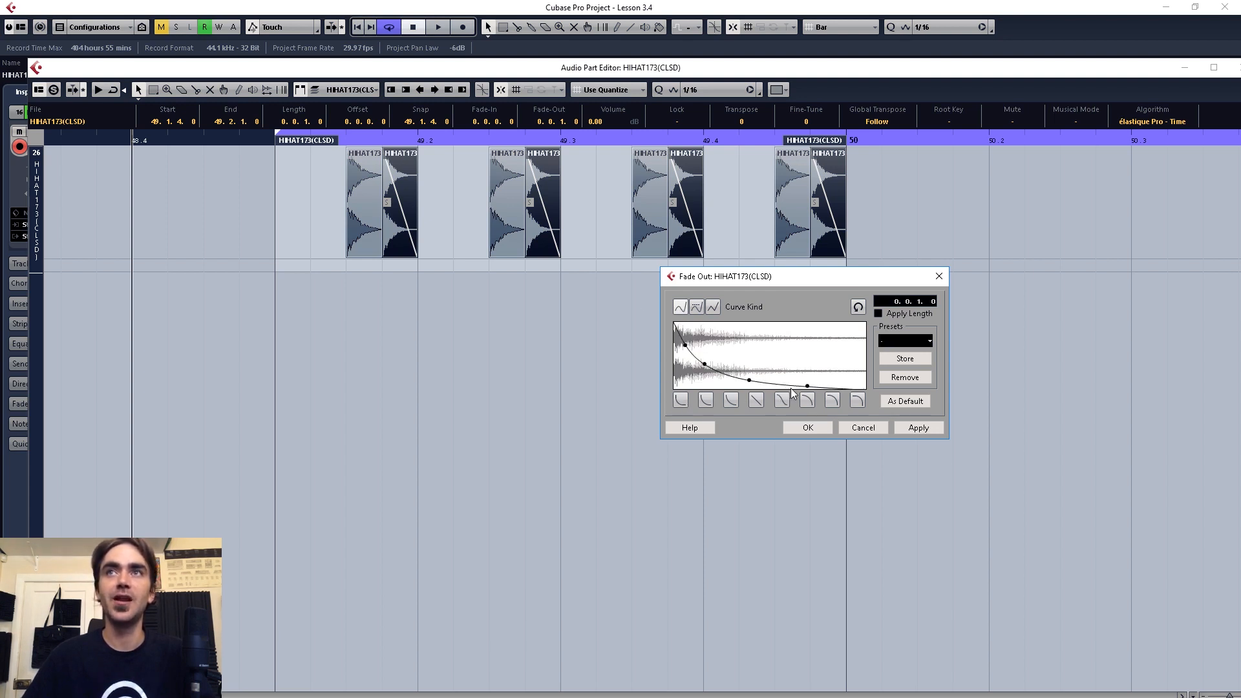
{"action": "left_click", "coordinate": [807, 427]}
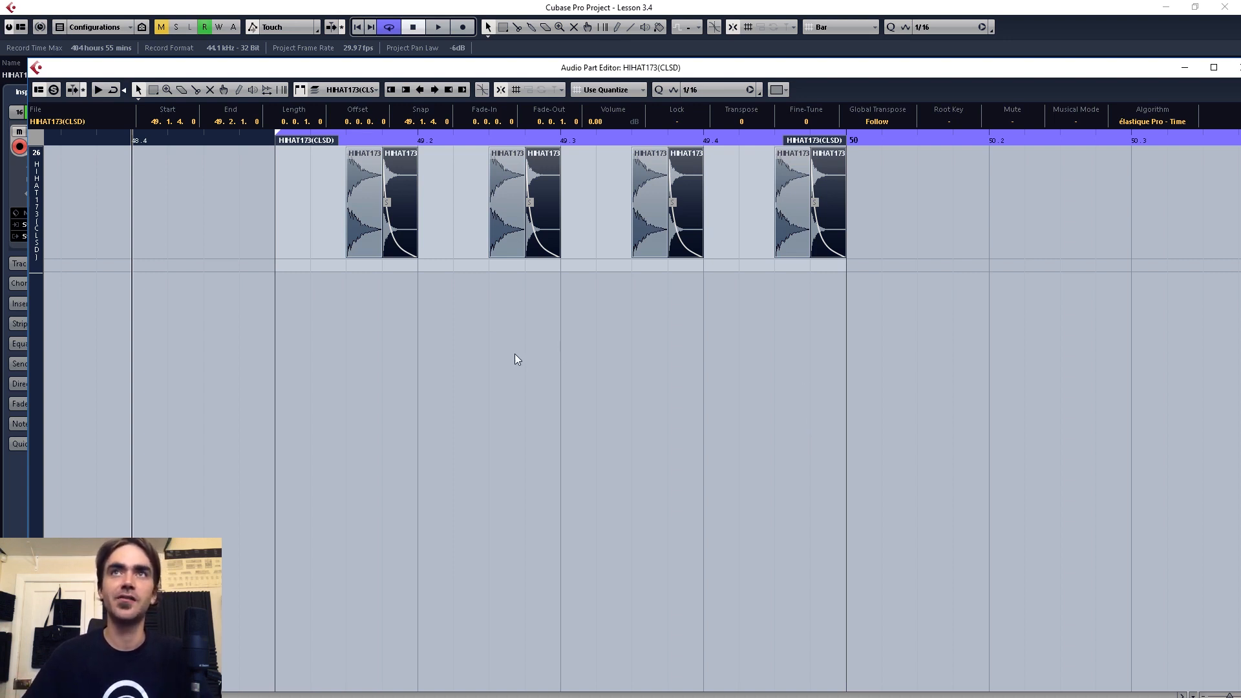
{"action": "left_click_drag", "start_coordinate": [416, 256], "coordinate": [407, 257]}
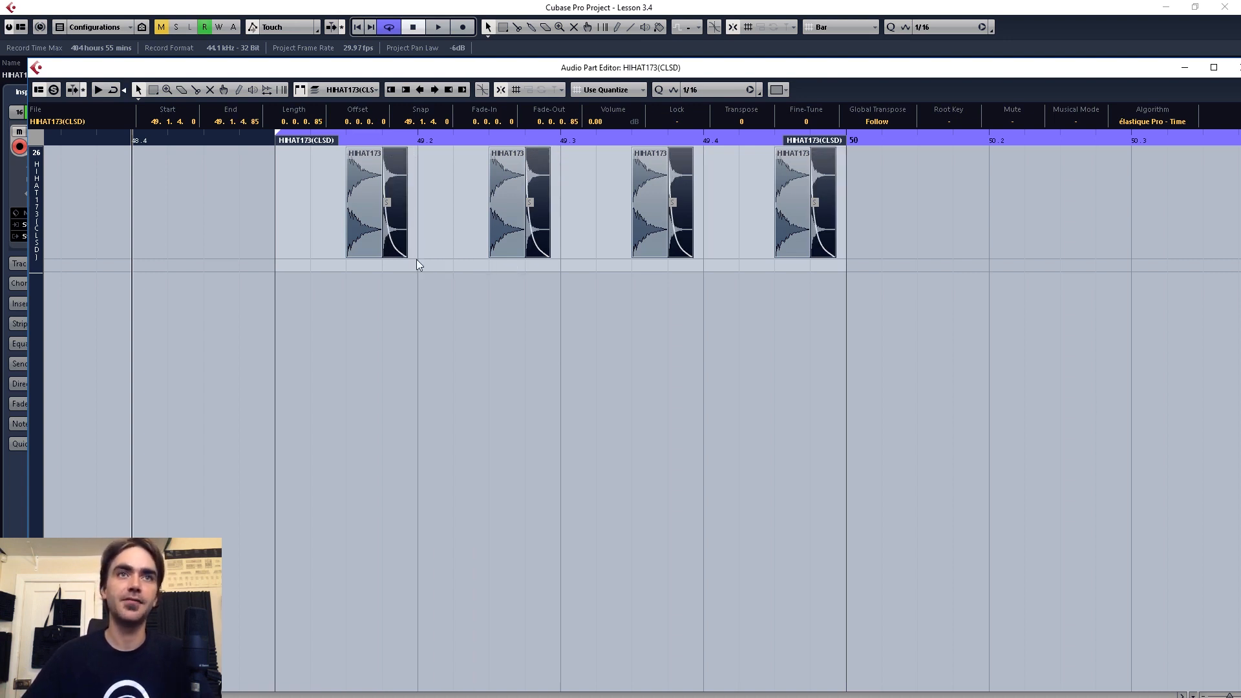
{"action": "left_click_drag", "start_coordinate": [407, 254], "coordinate": [411, 254]}
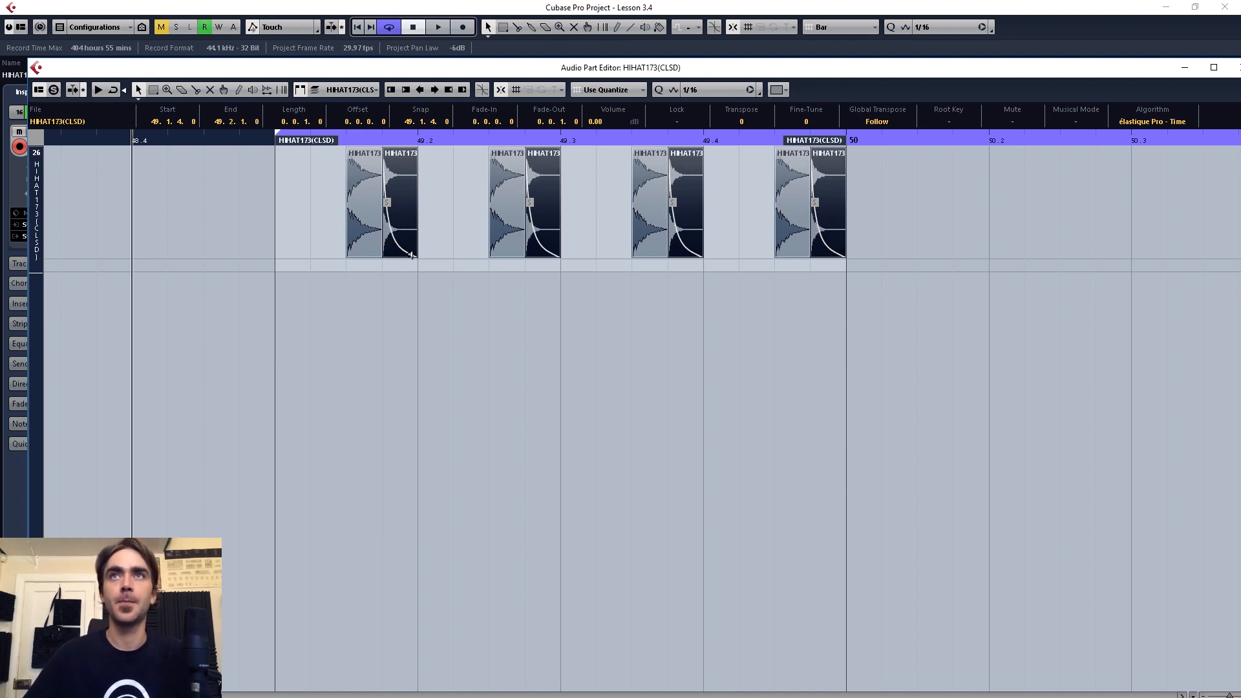
Step: Transpose the first hit of each of the four pairs to 1 and close the part editor
{"action": "left_click", "coordinate": [370, 222]}
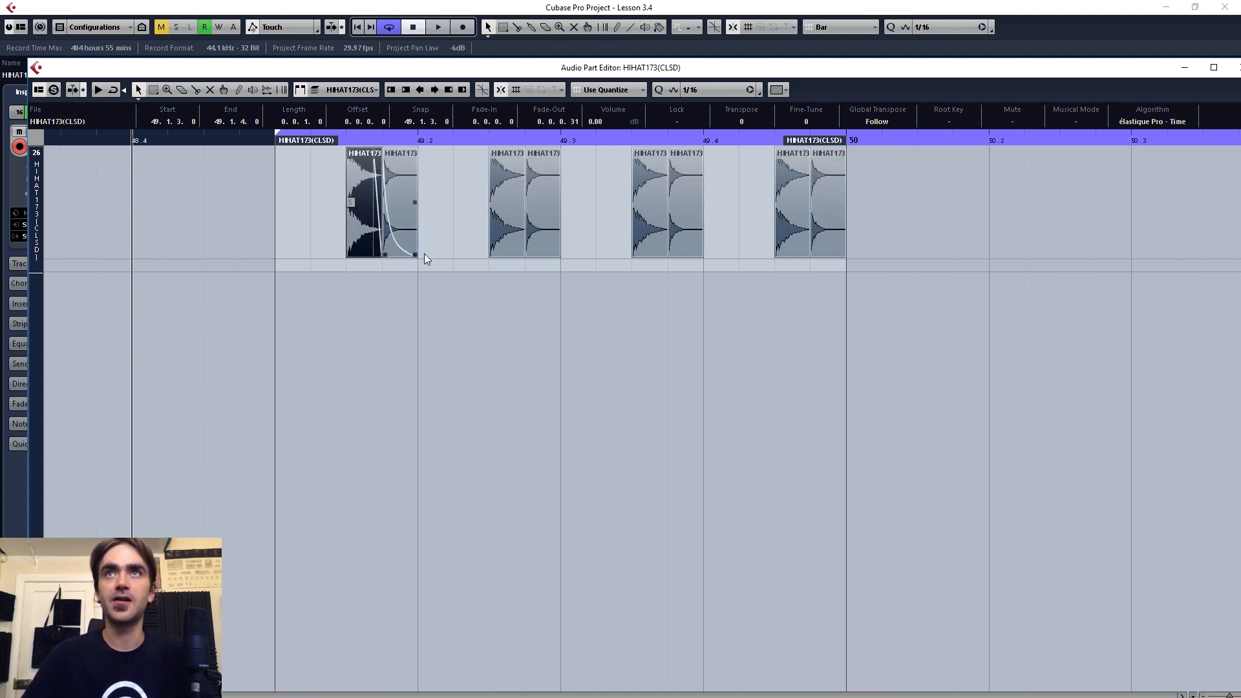
{"action": "left_click", "coordinate": [492, 232], "text": "shift"}
{"action": "left_click", "coordinate": [633, 235], "text": "shift"}
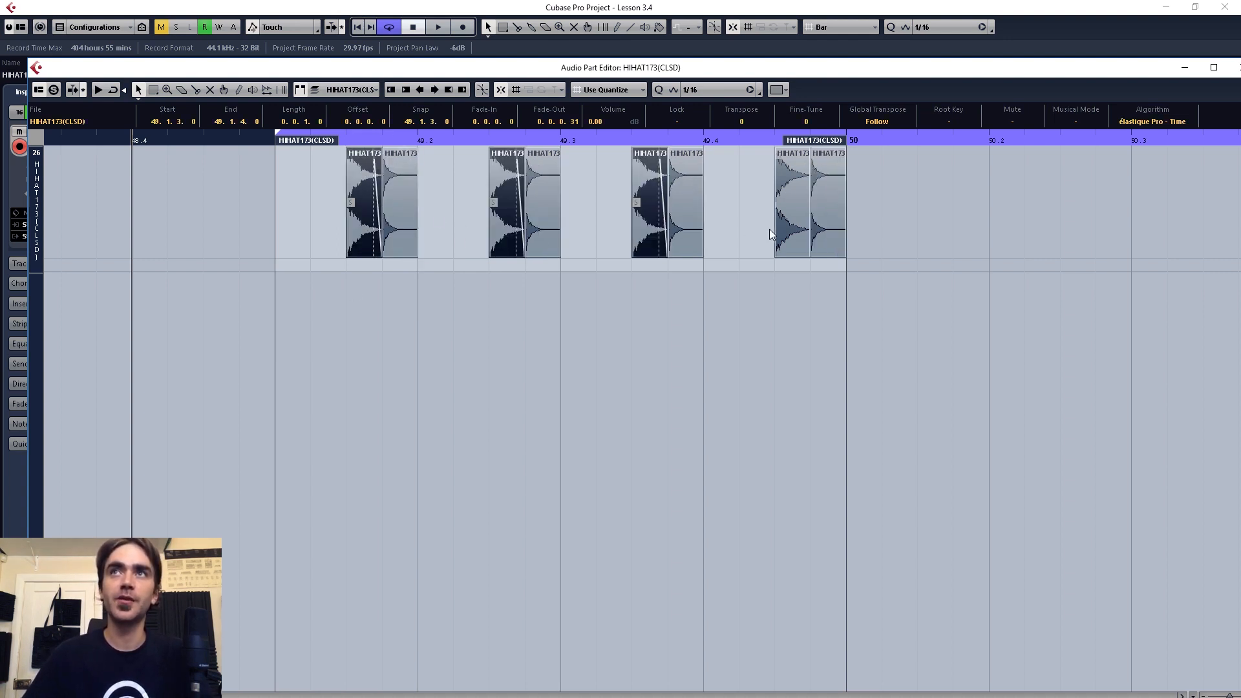
{"action": "left_click", "coordinate": [779, 246], "text": "shift"}
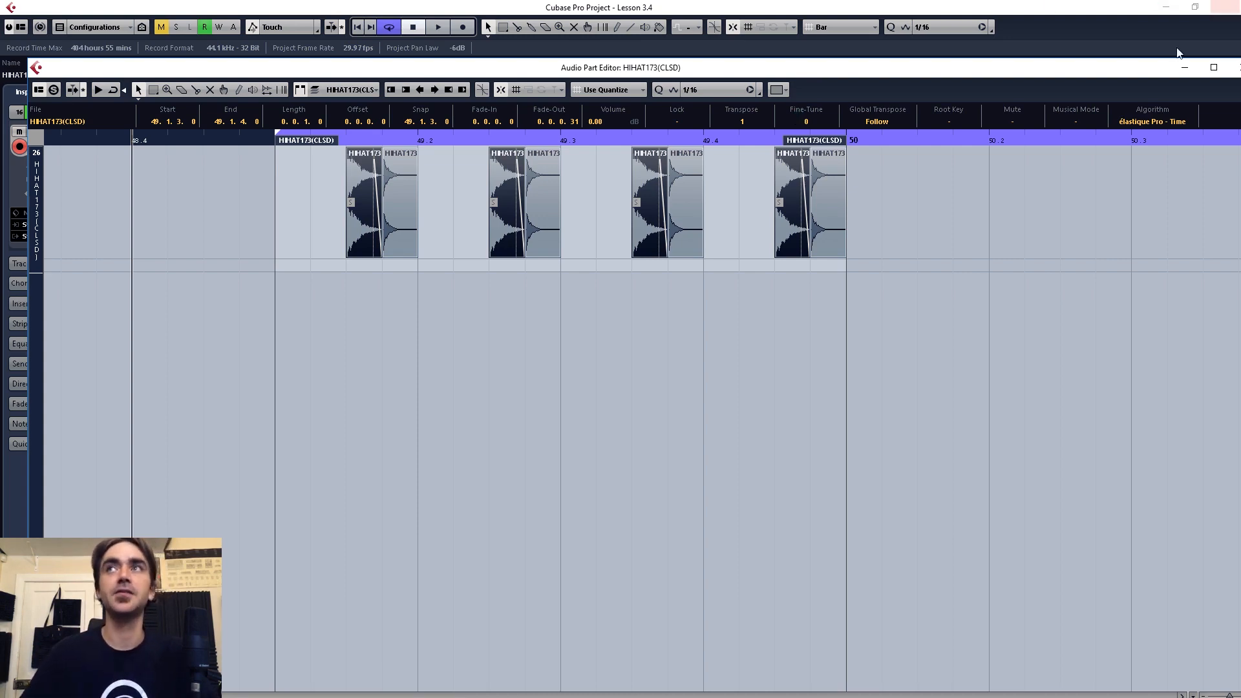
{"action": "left_click", "coordinate": [1213, 67]}
{"action": "left_click", "coordinate": [1109, 69]}
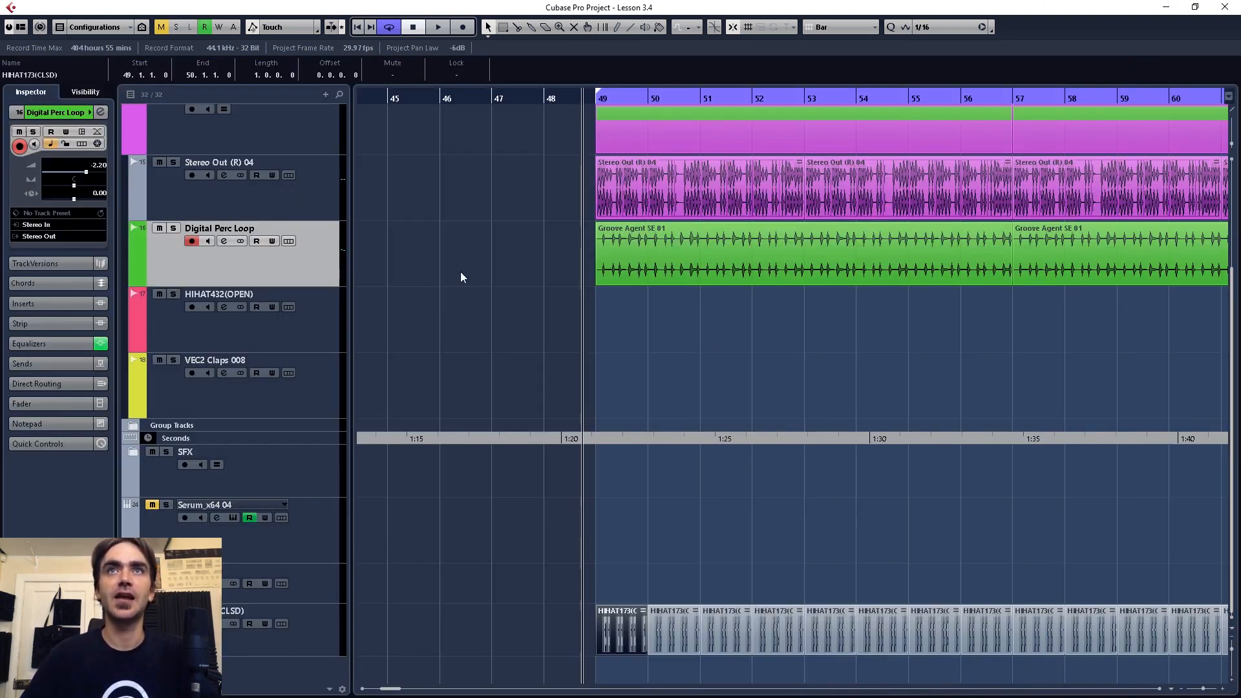
Step: Move the HIHAT173(CLSD) track above Digital Perc Loop and set its volume to -10.9 dB while playing the section
{"action": "left_click_drag", "start_coordinate": [272, 619], "coordinate": [307, 280]}
{"action": "left_click_drag", "start_coordinate": [86, 172], "coordinate": [71, 173]}
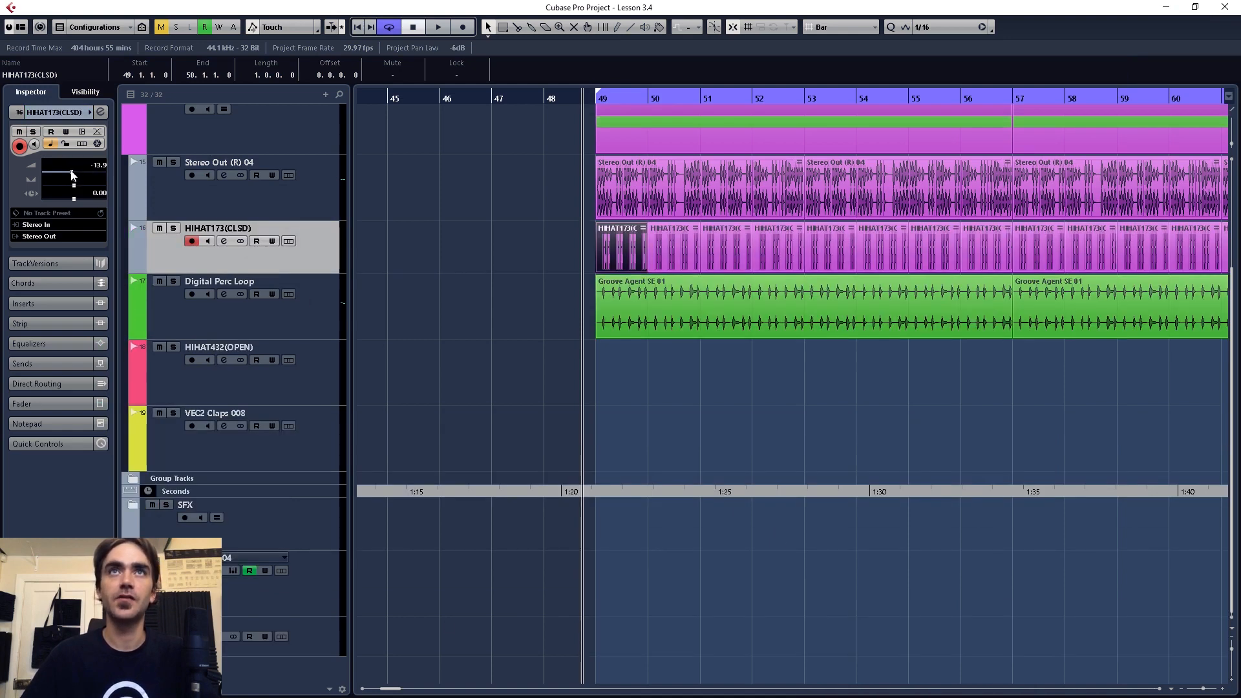
{"action": "key", "text": "space"}
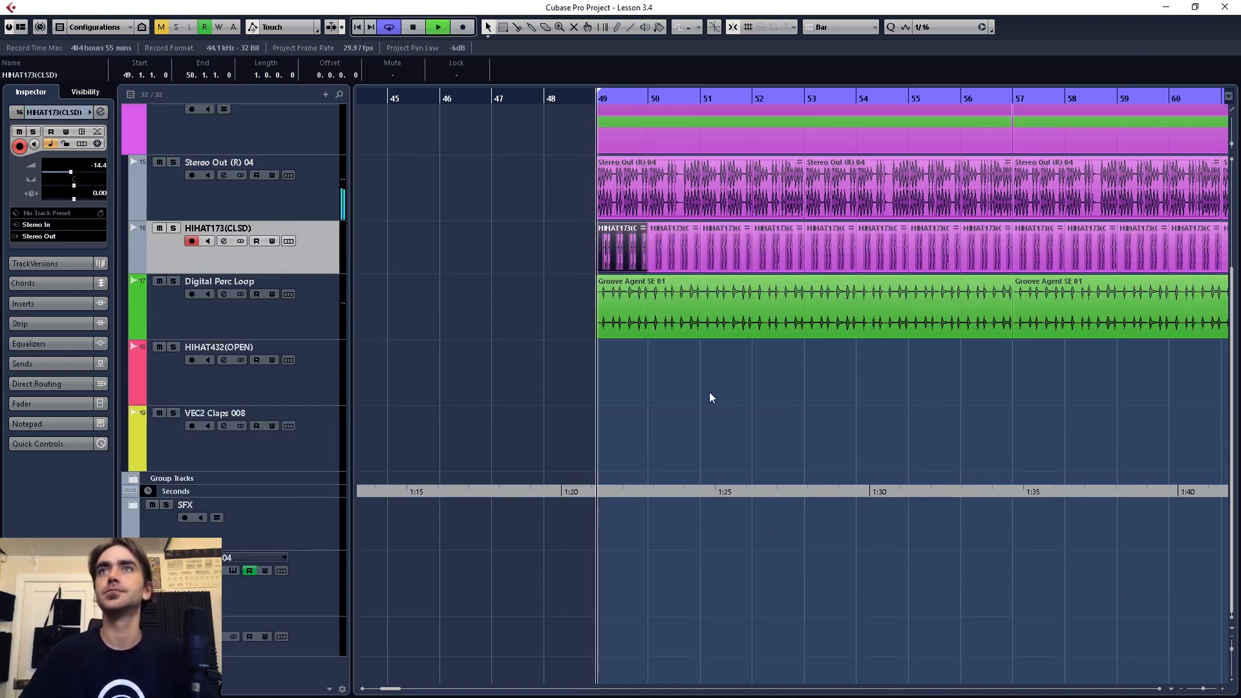
{"action": "left_click_drag", "start_coordinate": [73, 177], "coordinate": [75, 176]}
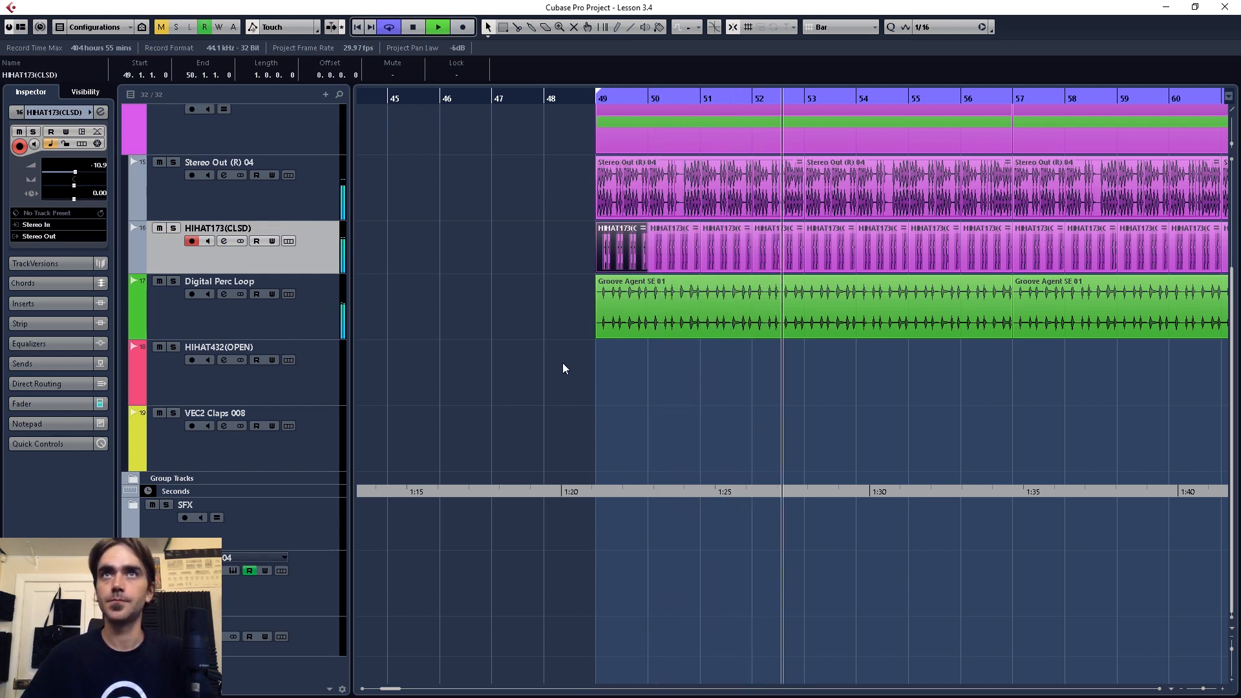
{"action": "key", "text": "space"}
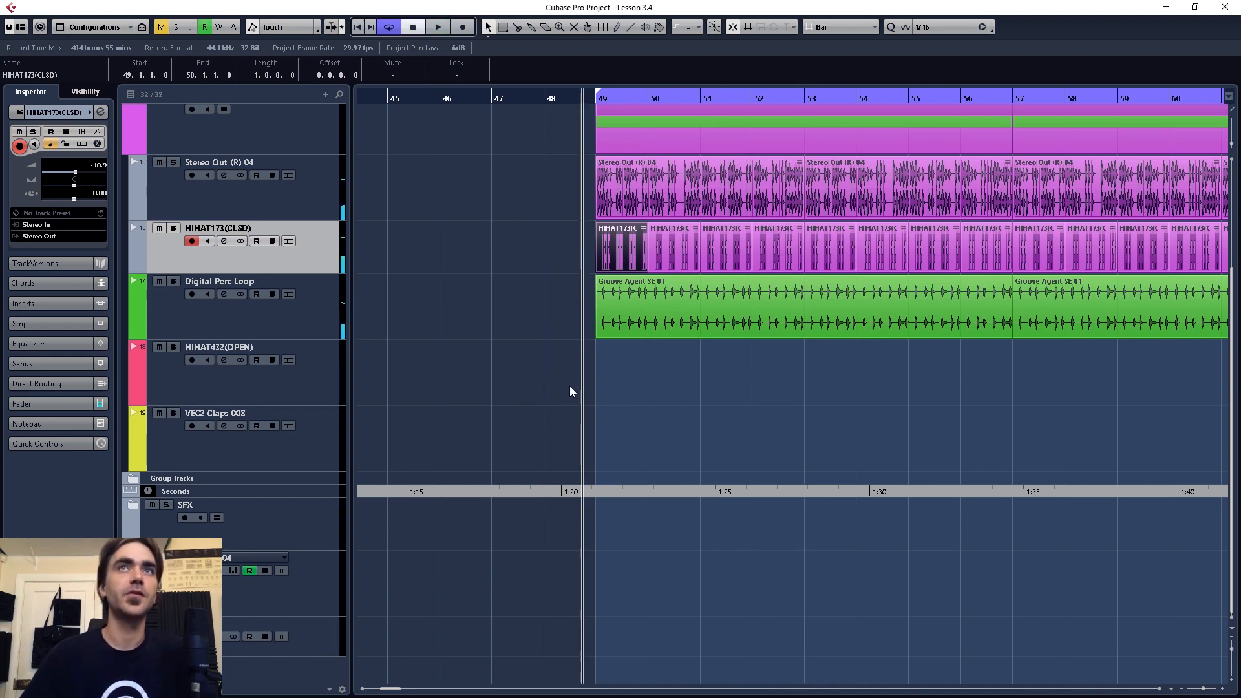
Step: Make EQ band 1 of the HIHAT173(CLSD) channel a high-pass filter at 1000 Hz and raise its cutoff to about 1688 Hz
{"action": "key", "text": "e"}
{"action": "left_click", "coordinate": [489, 447]}
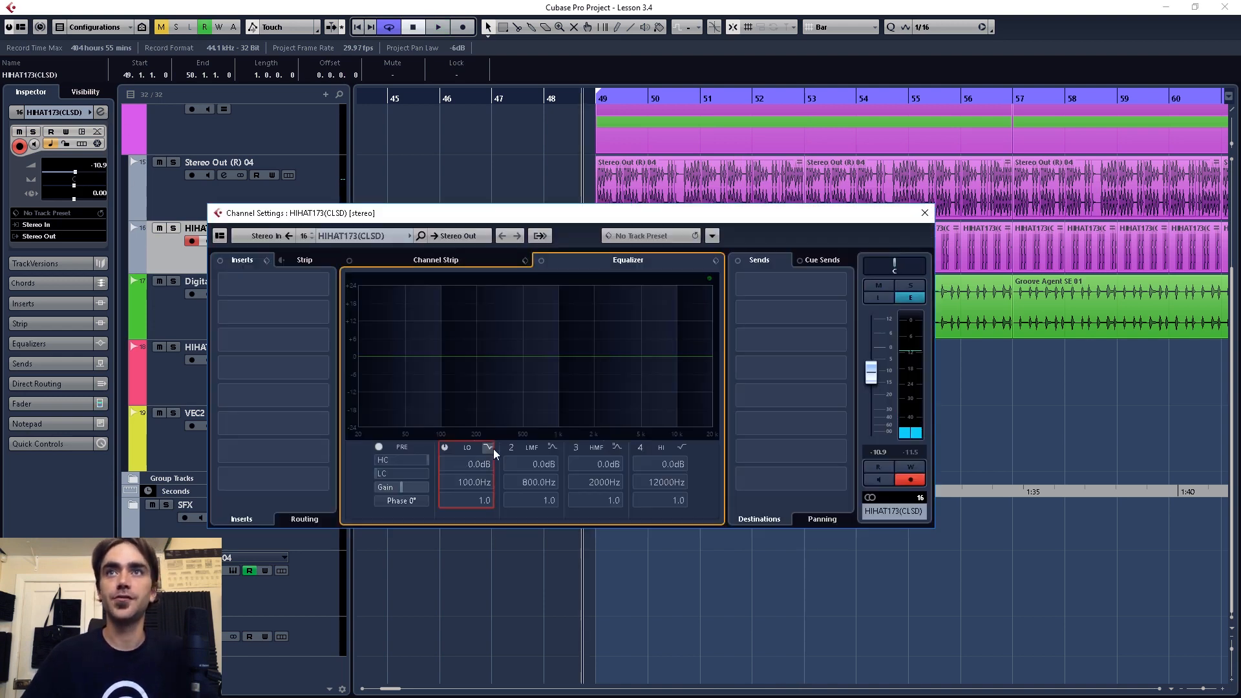
{"action": "double_click", "coordinate": [471, 484]}
{"action": "type", "text": "1000"}
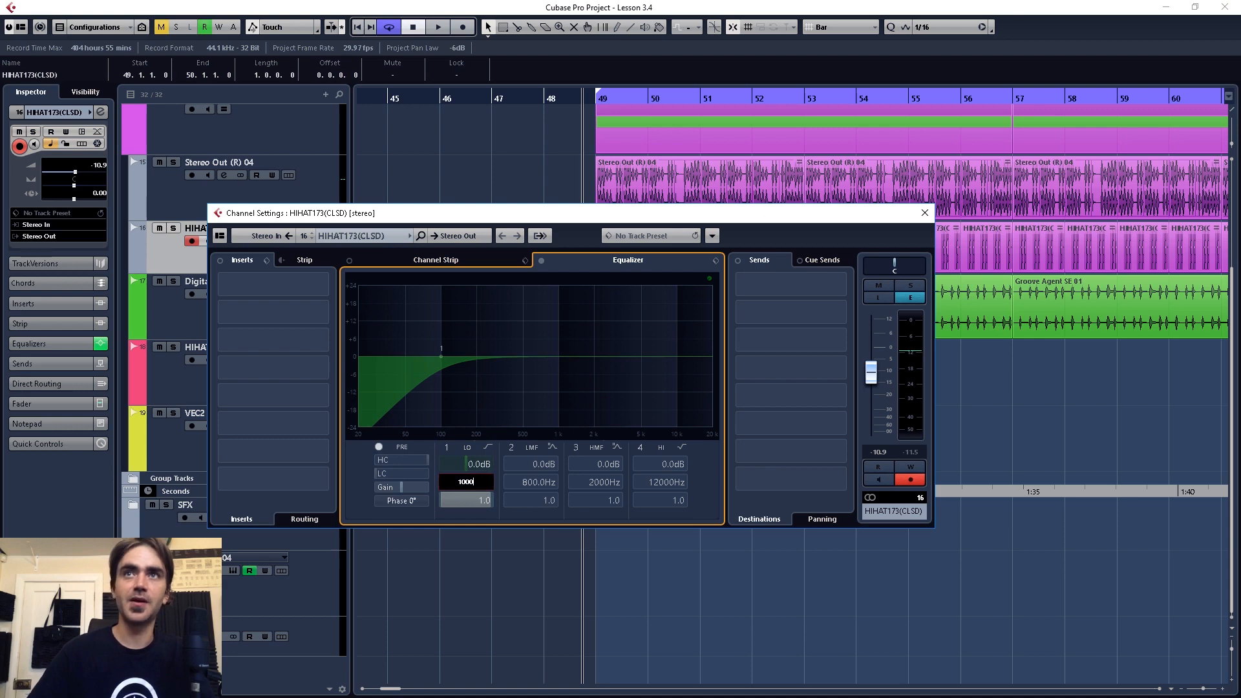
{"action": "key", "text": "Return"}
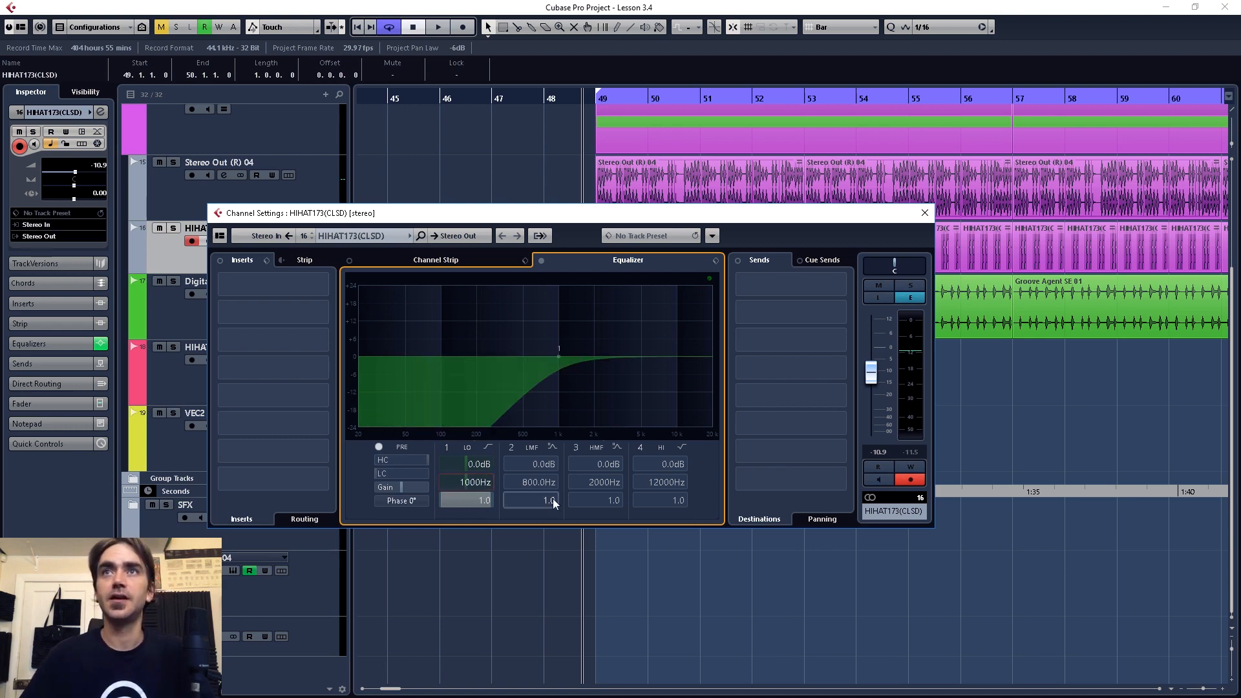
{"action": "left_click_drag", "start_coordinate": [466, 480], "coordinate": [477, 455]}
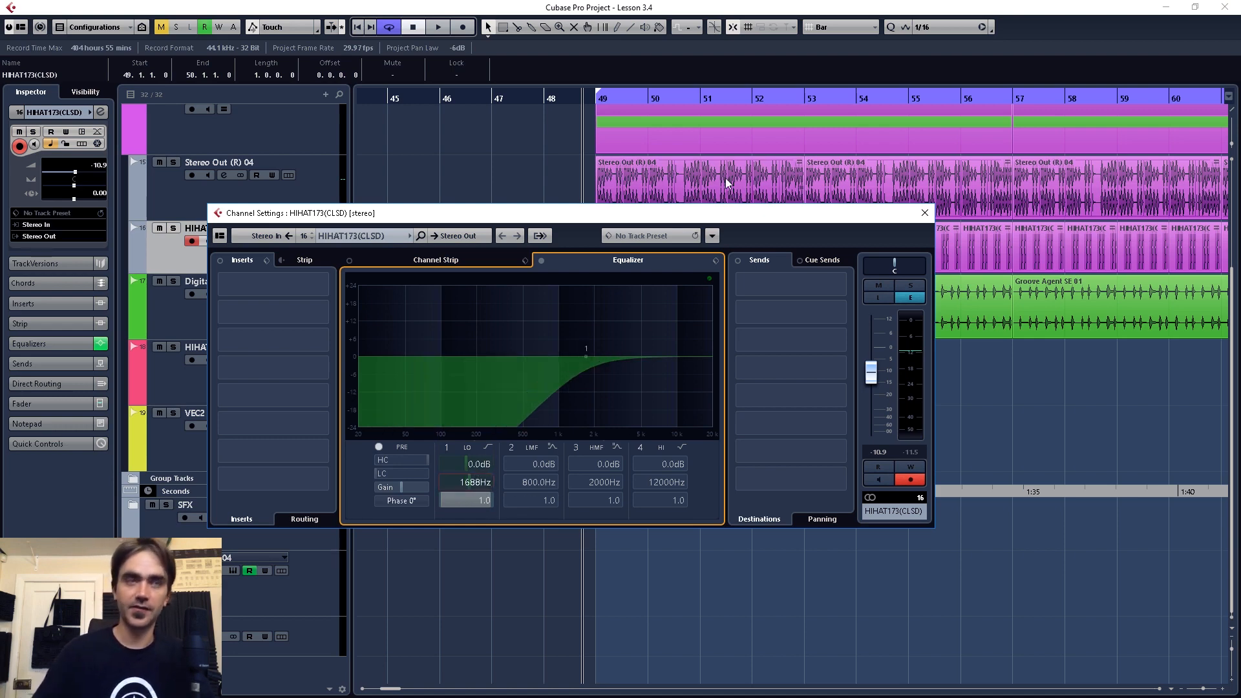
Step: During playback, raise the hi-hat's high-pass cutoff to about 1960 Hz and its volume to -9.42 dB
{"action": "key", "text": "space"}
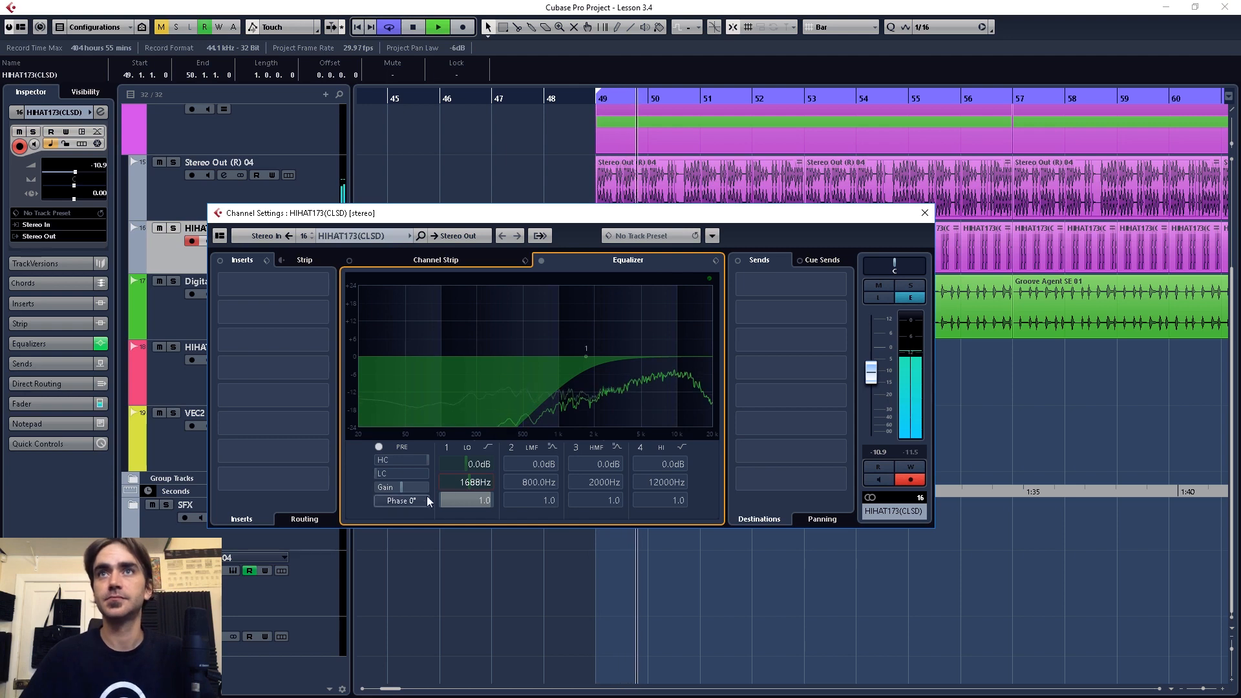
{"action": "scroll", "coordinate": [472, 485], "scroll_direction": "up", "scroll_amount": 2}
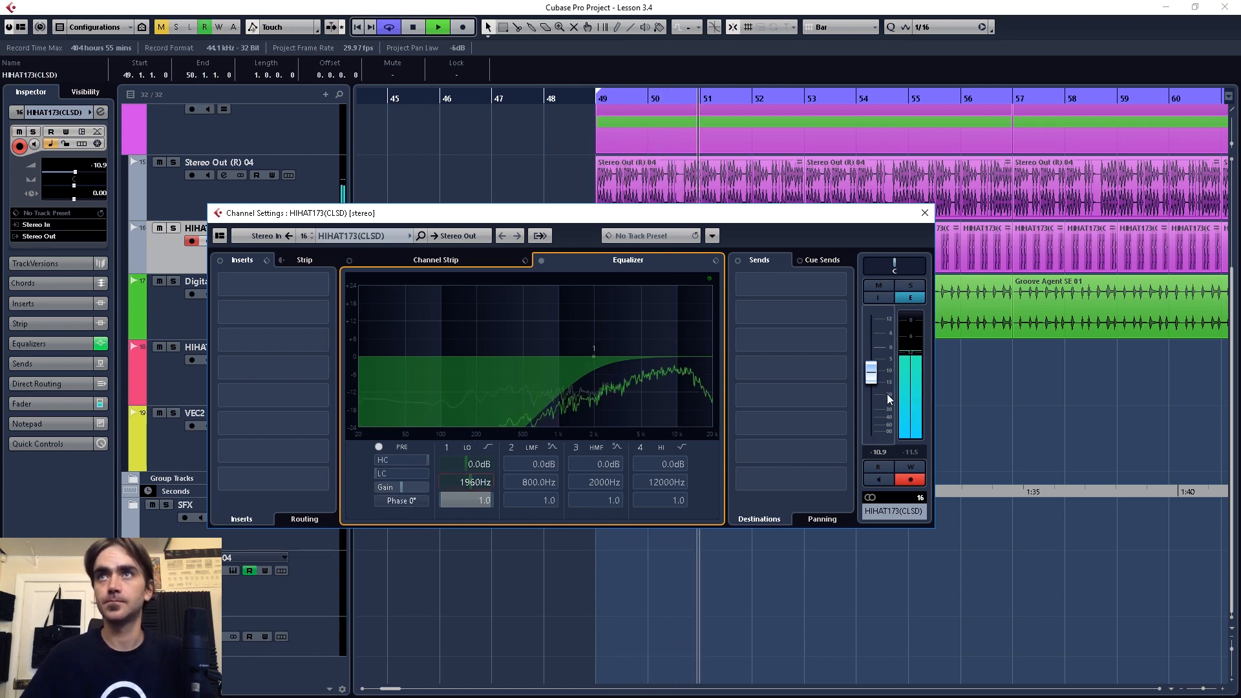
{"action": "left_click_drag", "start_coordinate": [871, 382], "coordinate": [872, 378]}
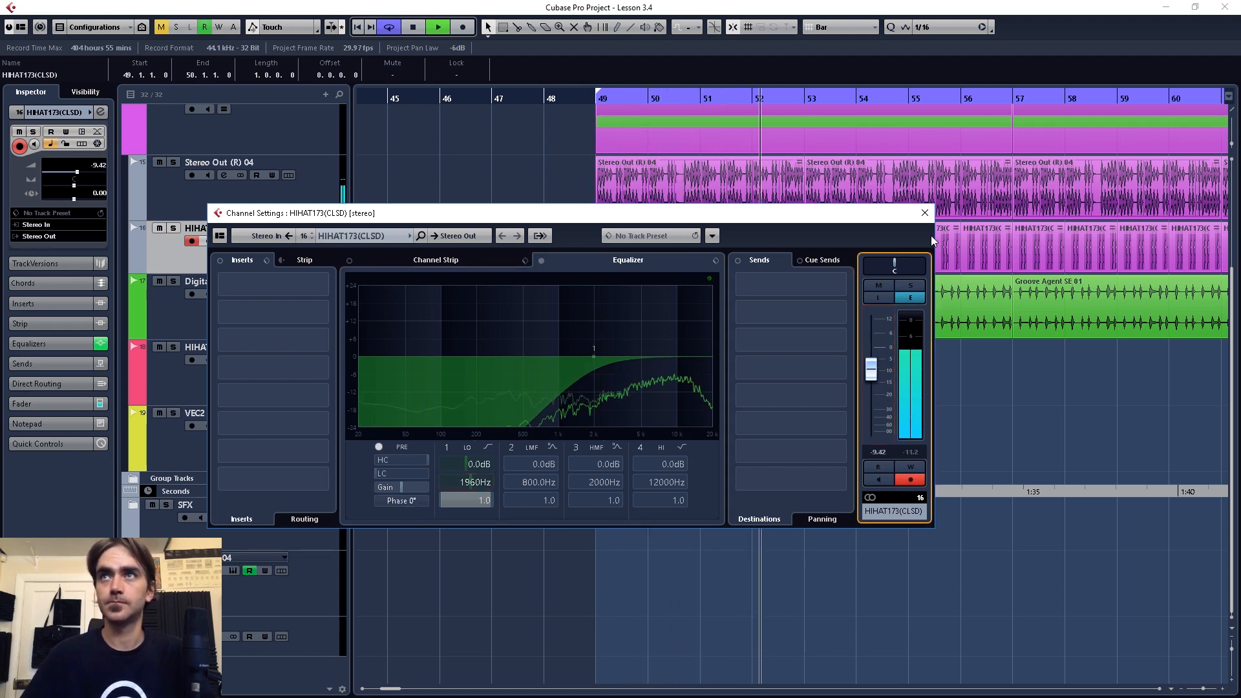
{"action": "left_click", "coordinate": [924, 214]}
{"action": "scroll", "coordinate": [997, 443], "scroll_direction": "down", "scroll_amount": 3}
{"action": "scroll", "coordinate": [969, 445], "scroll_direction": "right", "scroll_amount": 2}
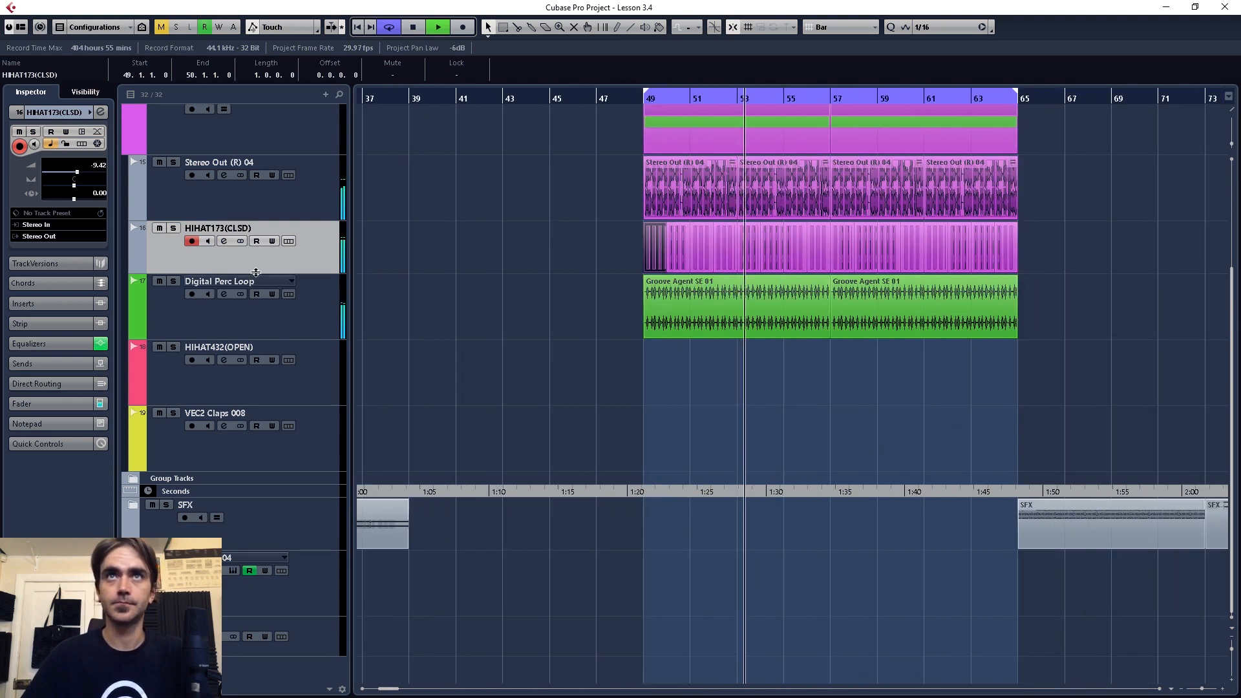
{"action": "key", "text": "space"}
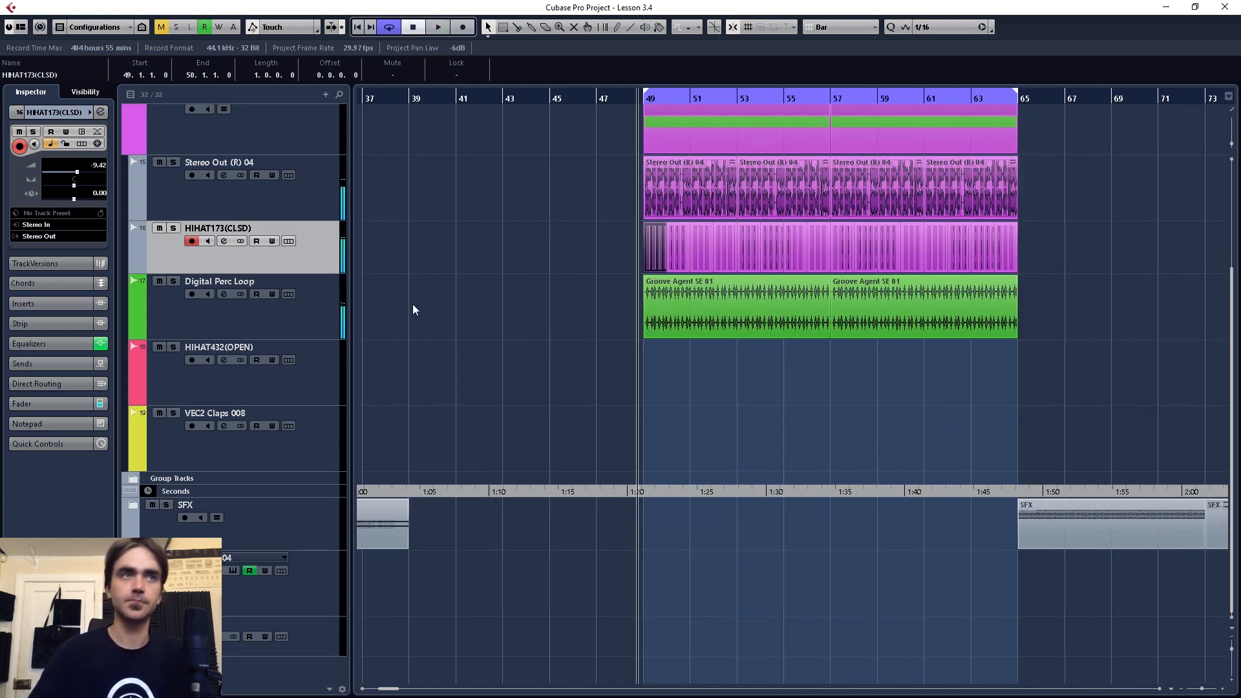
Step: Play the section with the HIHAT173(CLSD) track muted, and unmute it to compare the groove
{"action": "left_click", "coordinate": [159, 228]}
{"action": "key", "text": "space"}
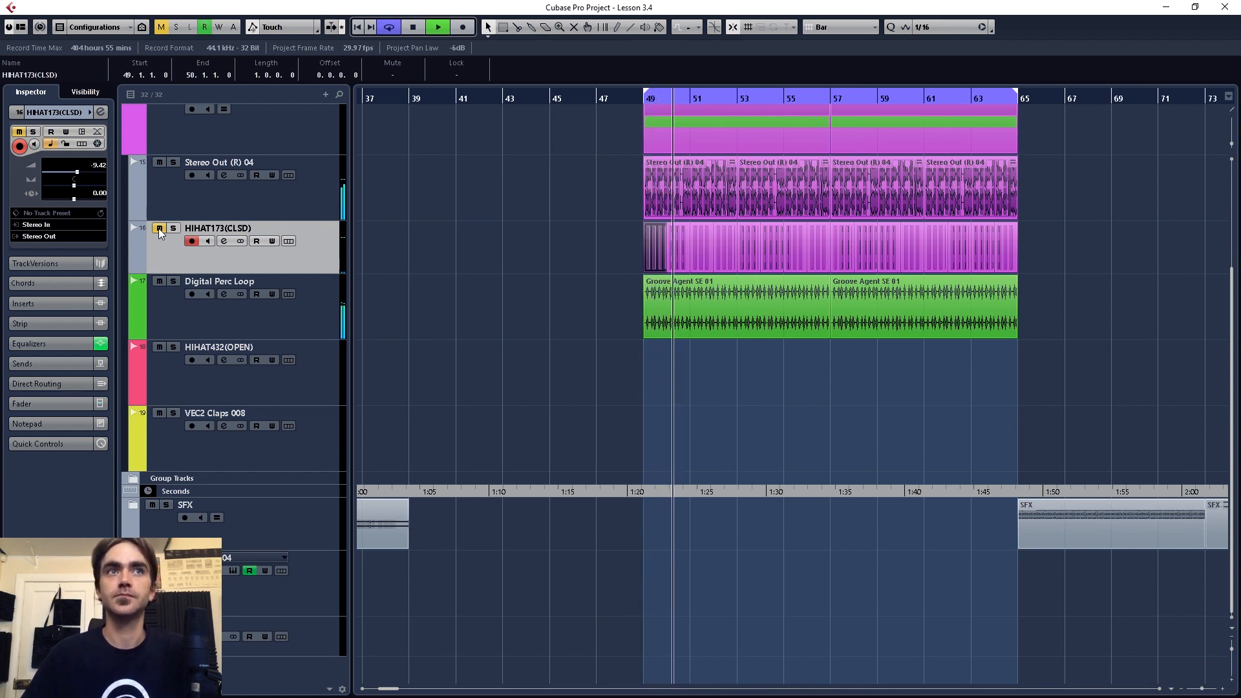
{"action": "left_click", "coordinate": [159, 229]}
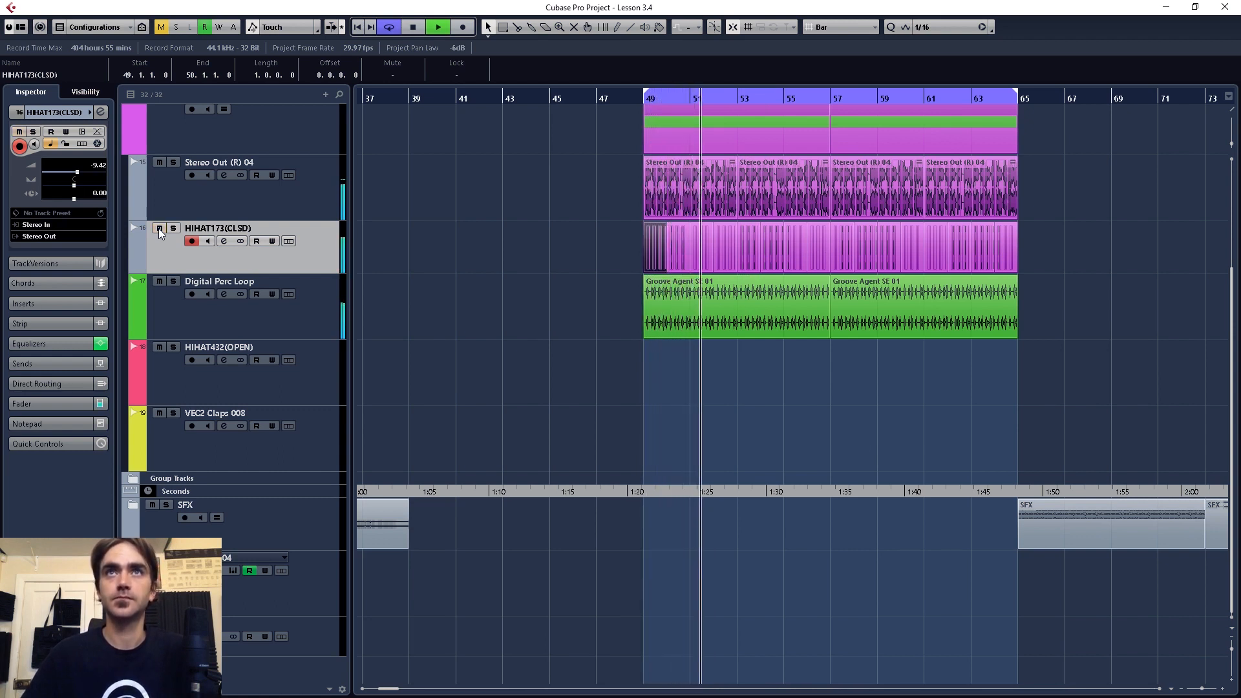
Step: Lower the HIHAT173(CLSD) volume to about -10.4 dB during playback and recolour the track orange
{"action": "left_click_drag", "start_coordinate": [77, 171], "coordinate": [74, 169]}
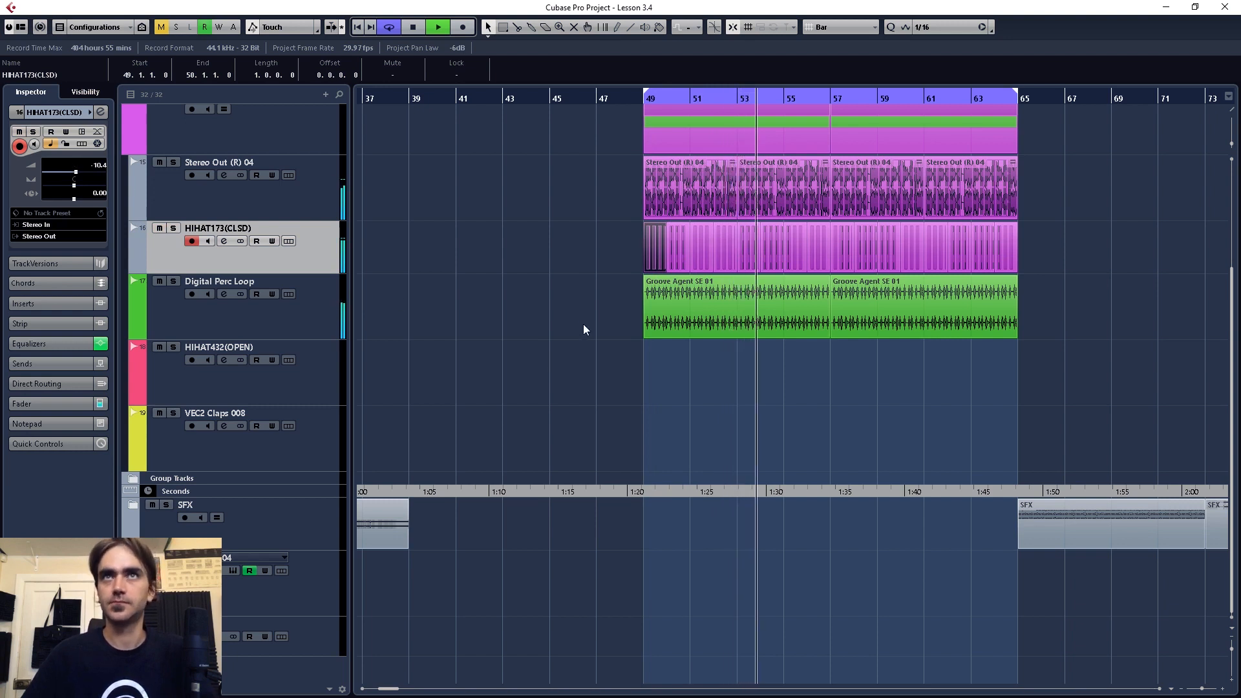
{"action": "key", "text": "space"}
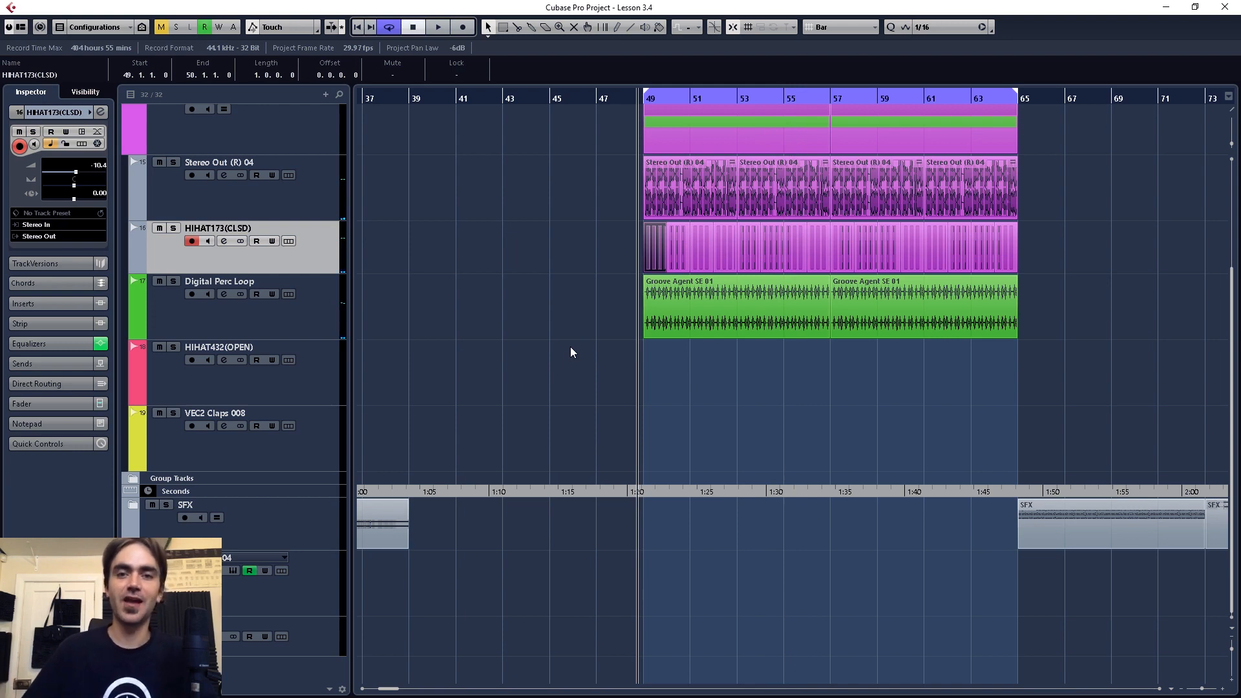
{"action": "scroll", "coordinate": [555, 344], "scroll_direction": "down", "scroll_amount": 3}
{"action": "scroll", "coordinate": [133, 250], "scroll_direction": "down", "scroll_amount": 4}
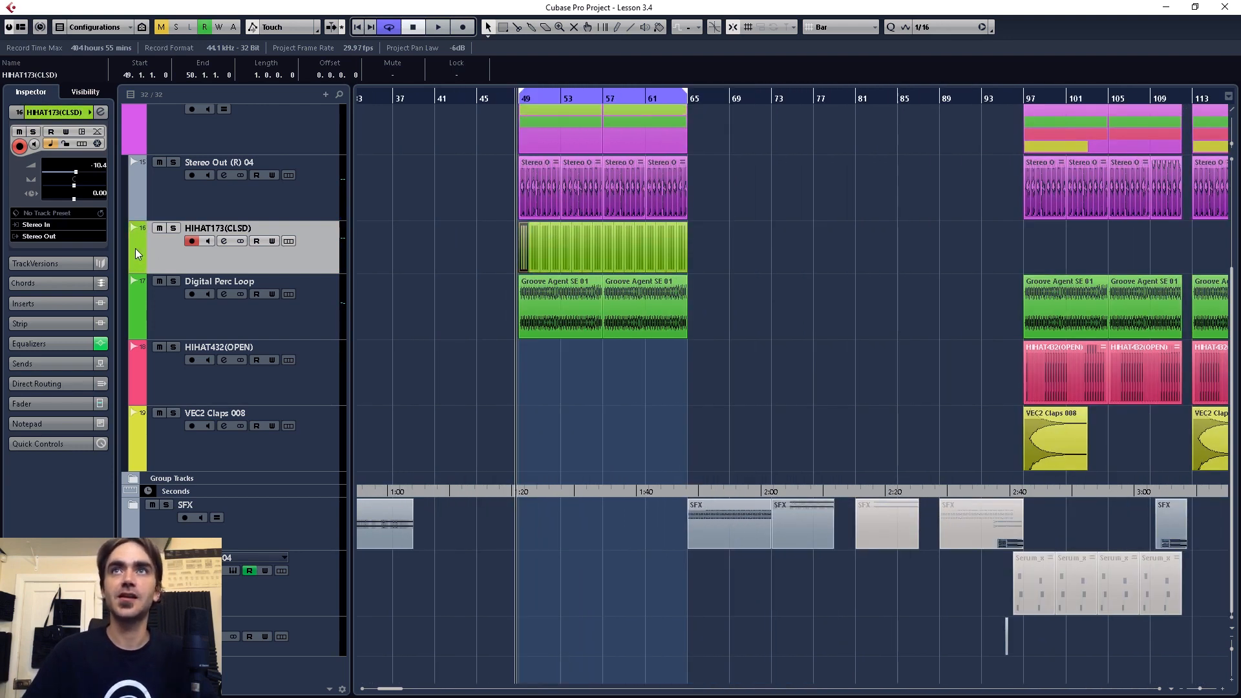
{"action": "scroll", "coordinate": [134, 250], "scroll_direction": "up", "scroll_amount": 2}
Step: With the grid type at Bar, copy all closed hi-hat events from bars 49–64 to bar 97 and start playback just before them
{"action": "left_click", "coordinate": [847, 30]}
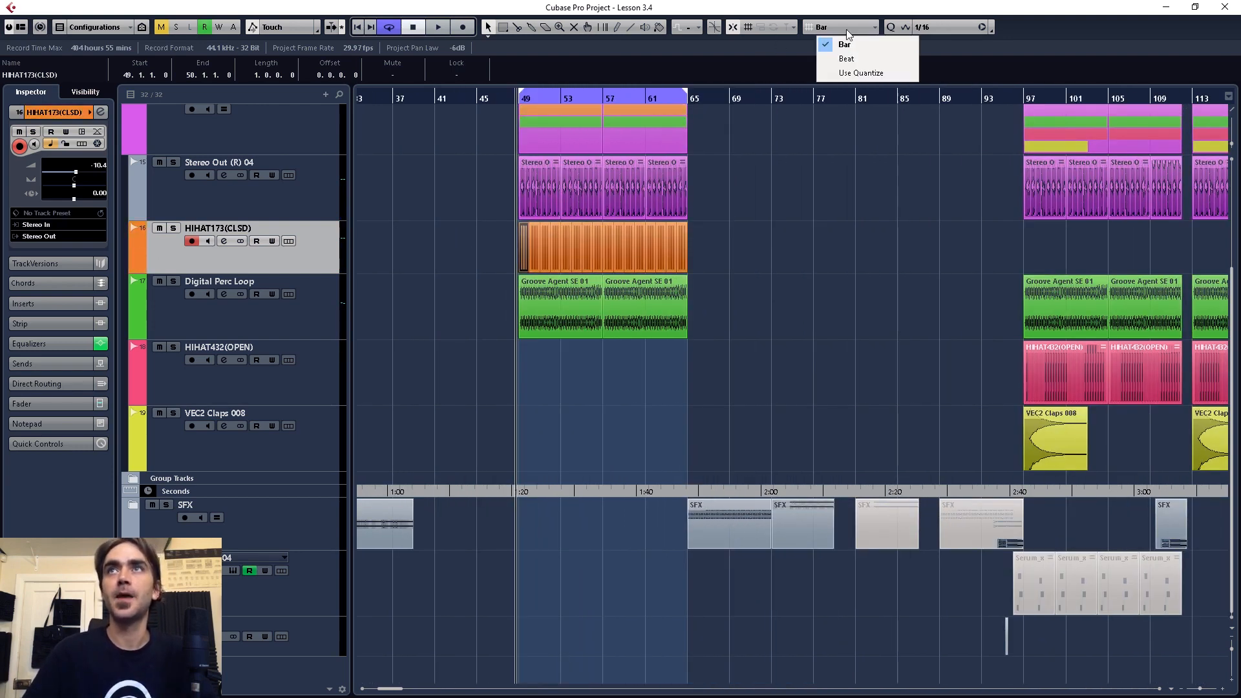
{"action": "left_click", "coordinate": [847, 41]}
{"action": "scroll", "coordinate": [798, 233], "scroll_direction": "right", "scroll_amount": 2}
{"action": "scroll", "coordinate": [749, 237], "scroll_direction": "down", "scroll_amount": 3}
{"action": "left_click_drag", "start_coordinate": [739, 237], "coordinate": [714, 235]}
{"action": "left_click", "coordinate": [553, 261]}
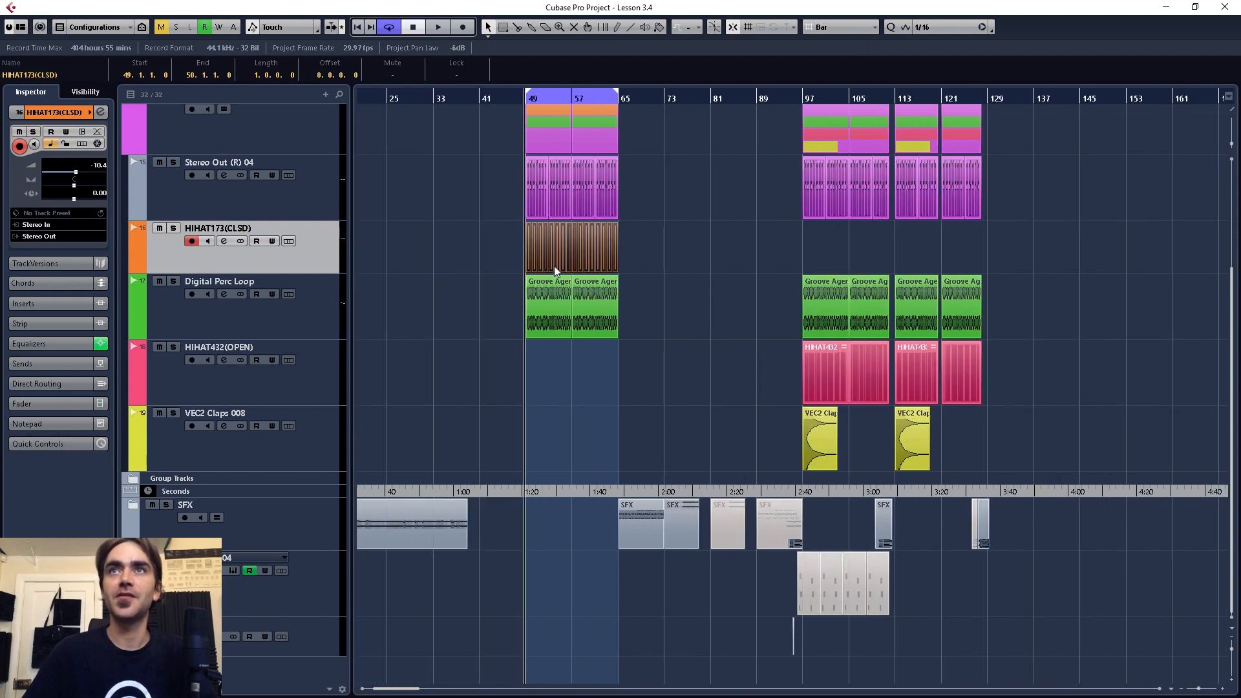
{"action": "scroll", "coordinate": [552, 260], "scroll_direction": "up", "scroll_amount": 2}
{"action": "left_click_drag", "start_coordinate": [509, 258], "coordinate": [1035, 262]}
{"action": "left_click_drag", "start_coordinate": [1034, 263], "coordinate": [1022, 261]}
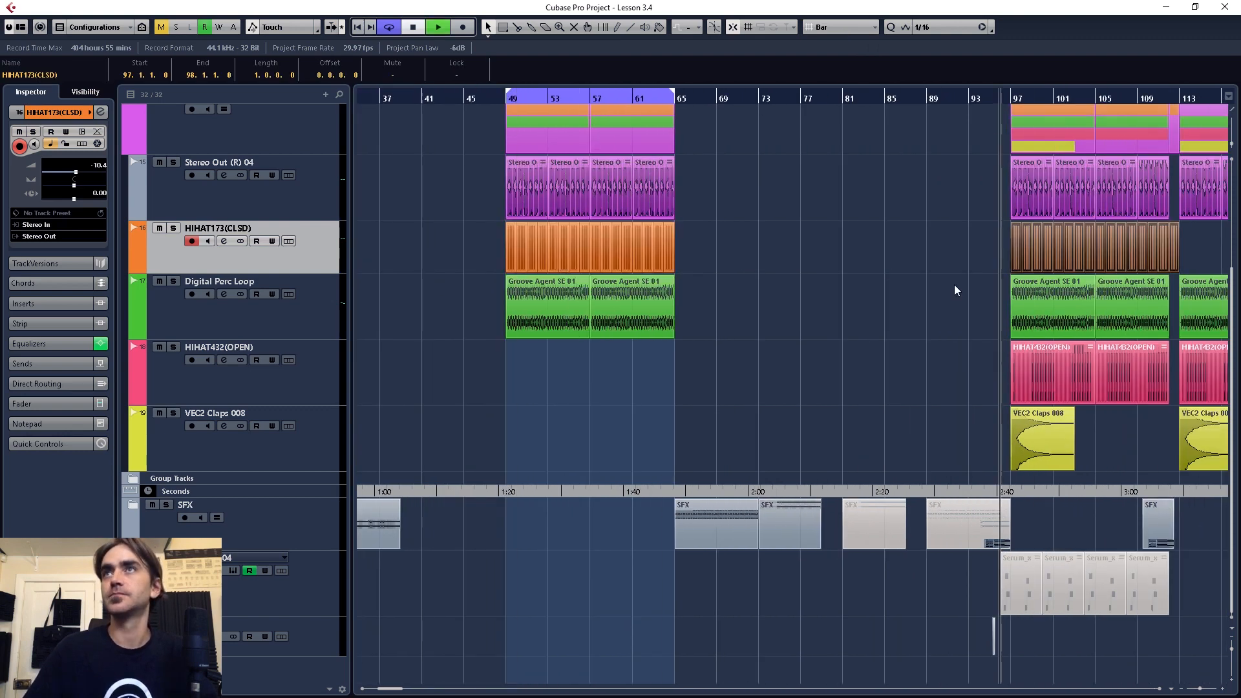
Step: Copy the closed hi-hat events starting at bar 97 to bar 113, filling the arrangement through bar 128
{"action": "scroll", "coordinate": [955, 288], "scroll_direction": "right", "scroll_amount": 4}
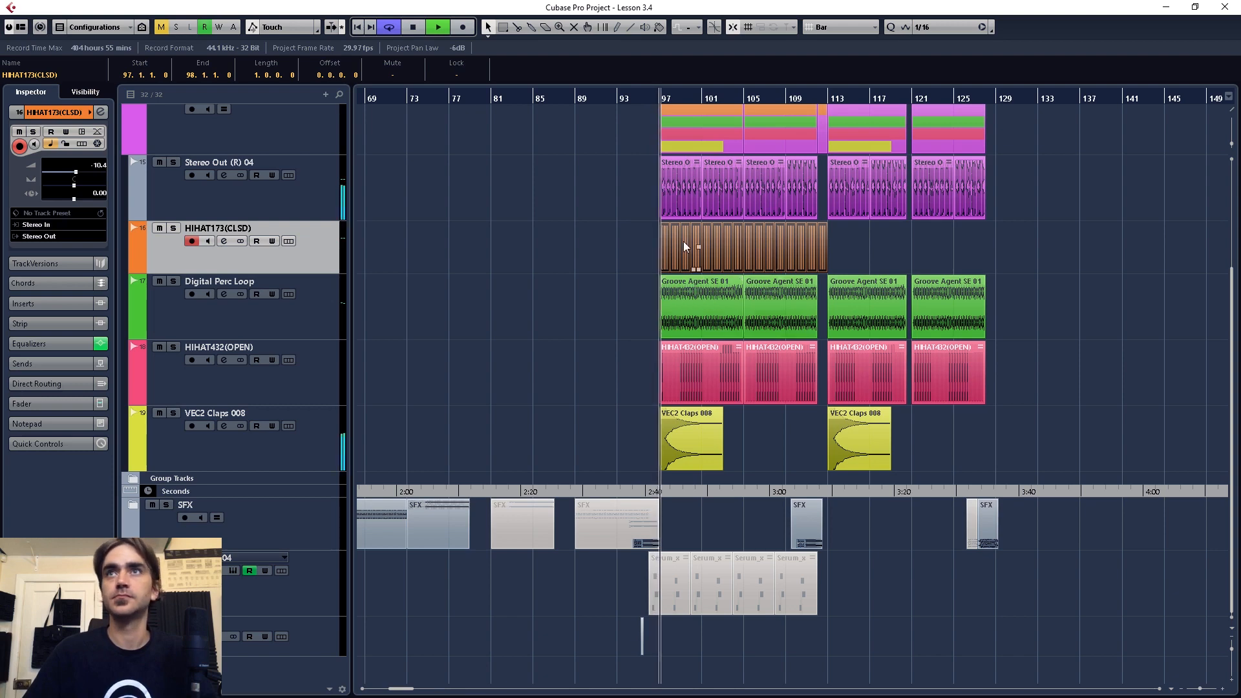
{"action": "scroll", "coordinate": [691, 250], "scroll_direction": "up", "scroll_amount": 1}
{"action": "left_click_drag", "start_coordinate": [656, 259], "coordinate": [869, 258]}
{"action": "scroll", "coordinate": [858, 254], "scroll_direction": "up", "scroll_amount": 2}
Step: Delete the closed hi-hat event in bar 112 and lower that track's volume to about -11.3 dB
{"action": "left_click", "coordinate": [853, 256]}
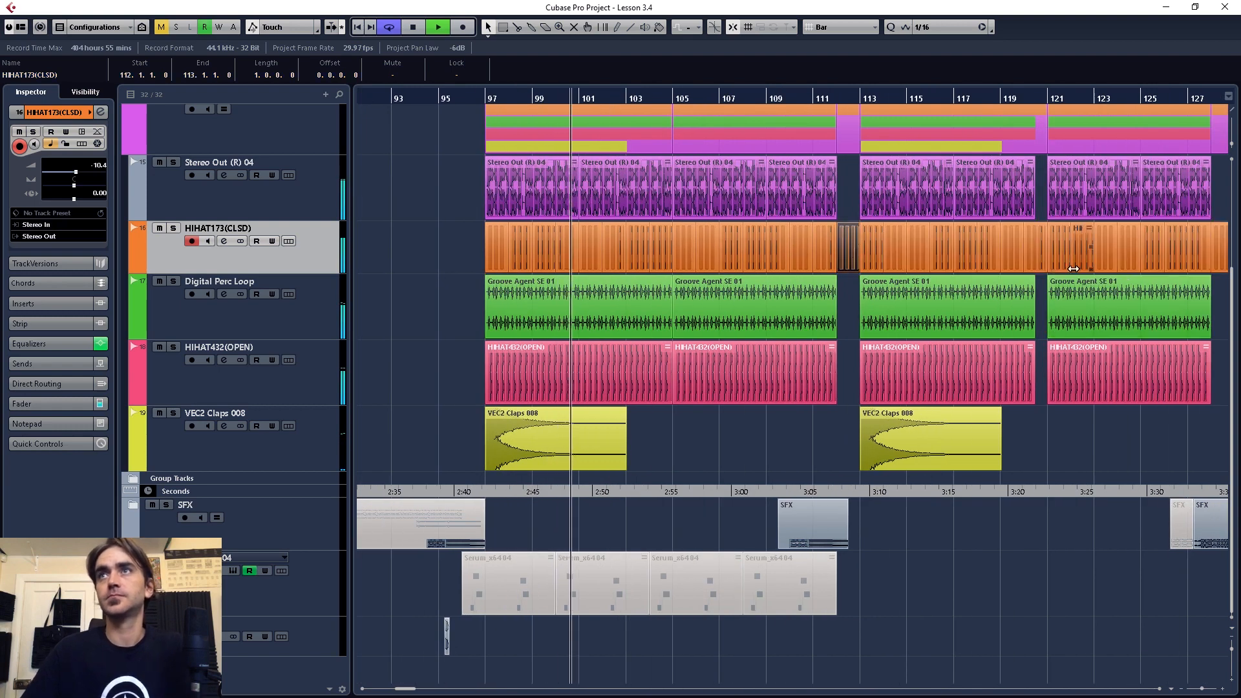
{"action": "key", "text": "ctrl+Right"}
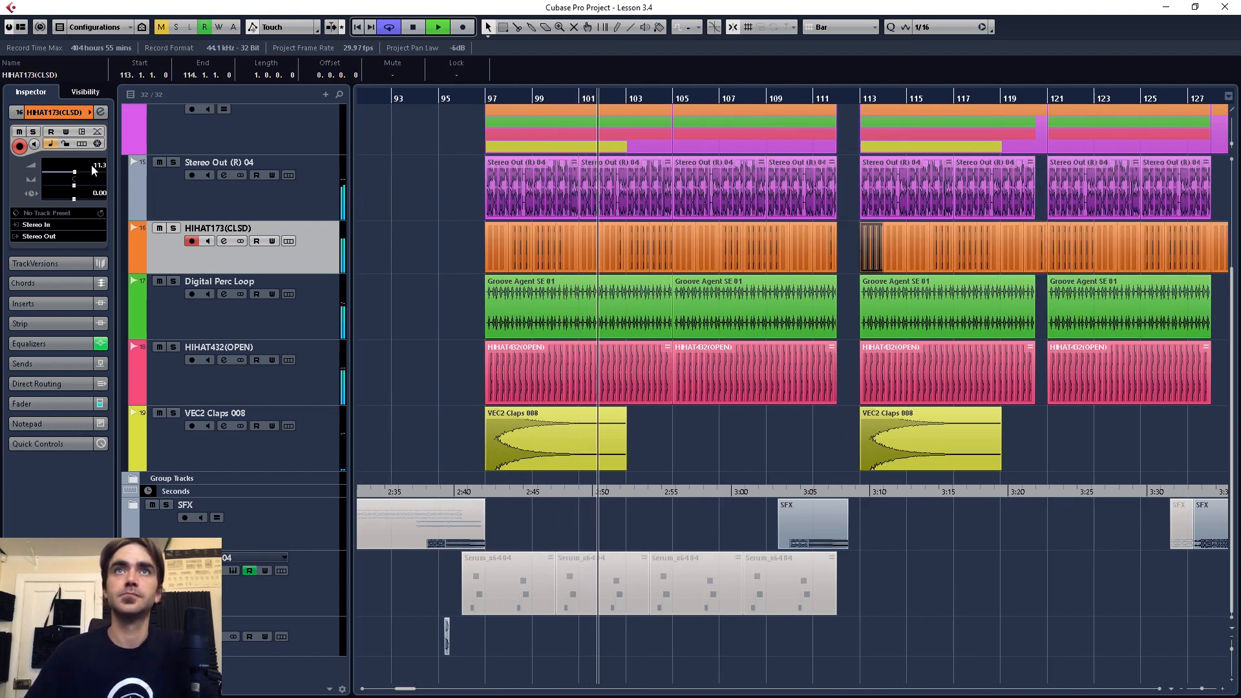
{"action": "left_click", "coordinate": [184, 396]}
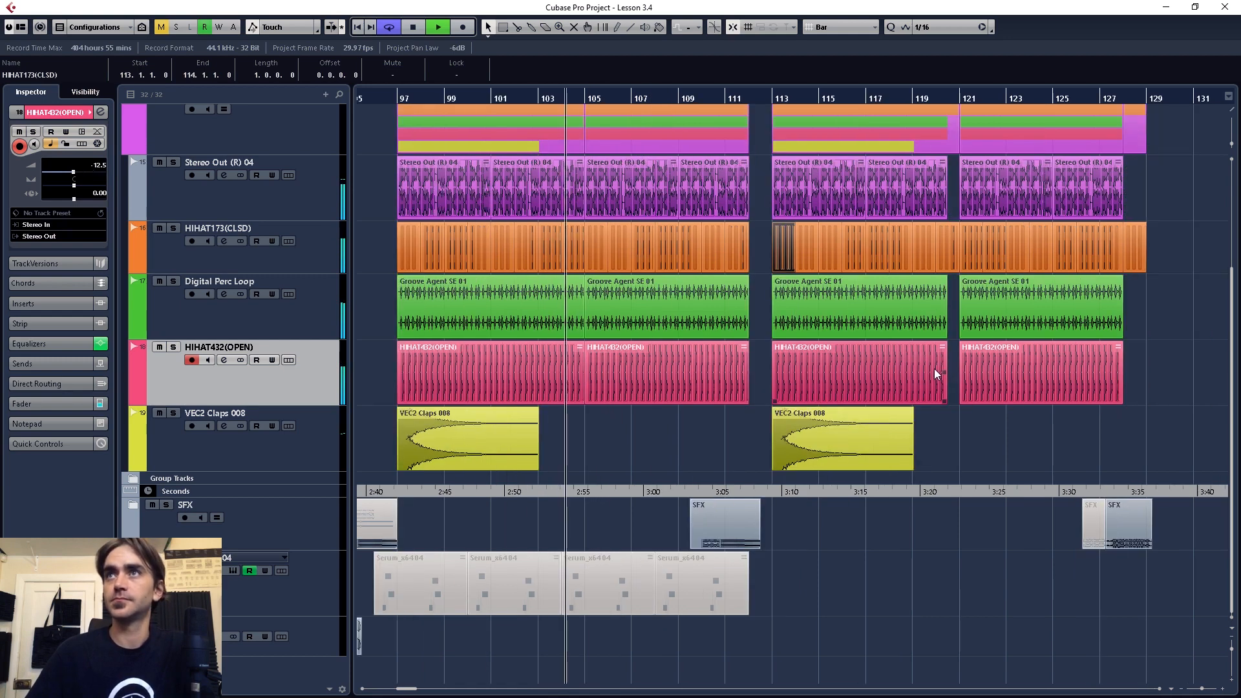
Step: Set the grid type to Beat, trim the closed hi-hat's bar 120 event to two beats and delete its bar 128 event
{"action": "left_click", "coordinate": [840, 26]}
{"action": "left_click", "coordinate": [849, 60]}
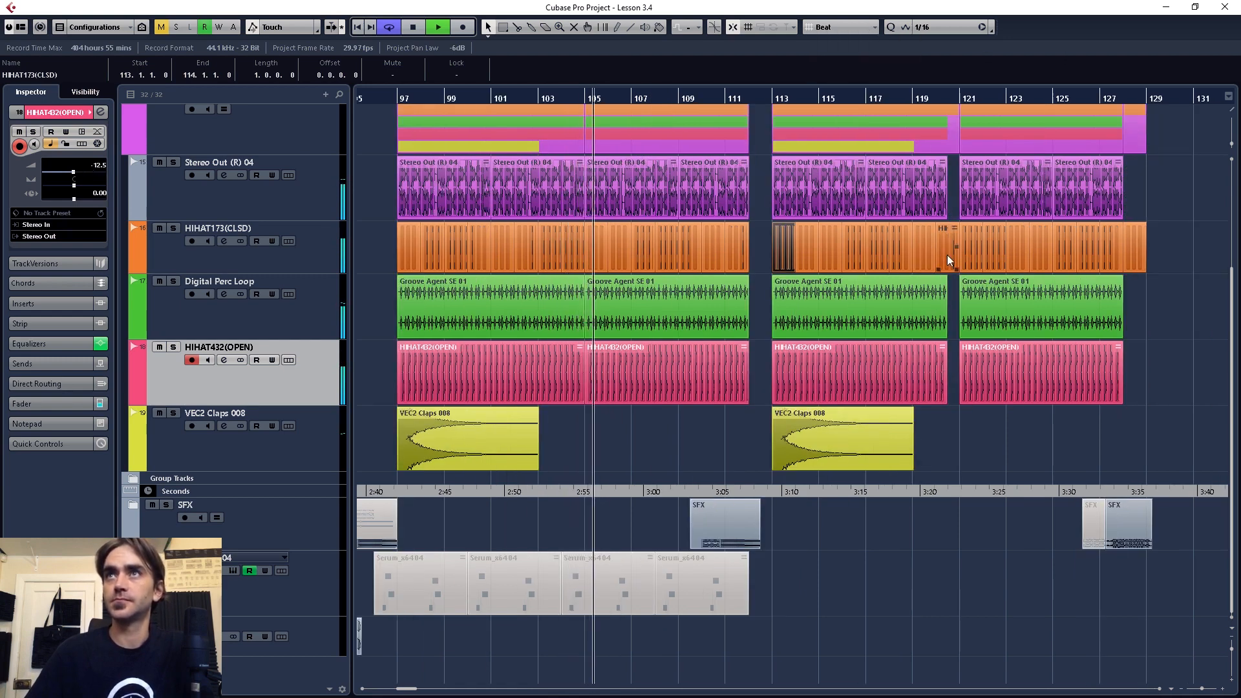
{"action": "left_click", "coordinate": [947, 261]}
{"action": "left_click_drag", "start_coordinate": [957, 268], "coordinate": [944, 268]}
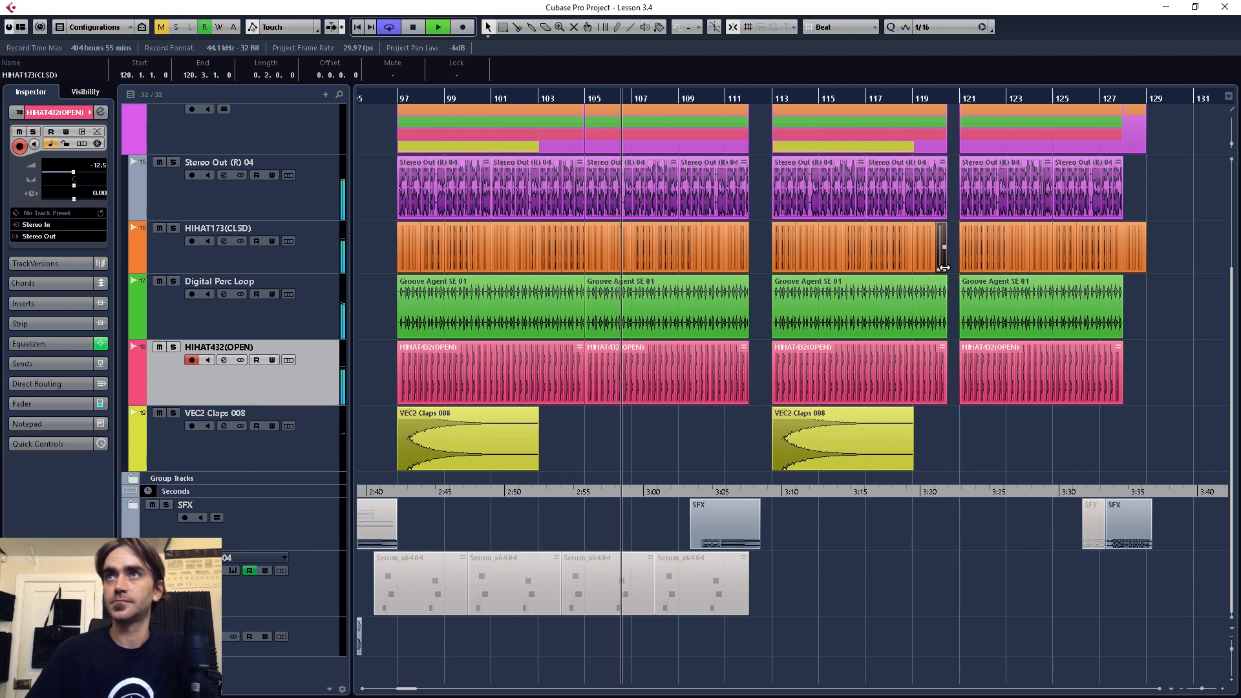
{"action": "left_click_drag", "start_coordinate": [1146, 256], "coordinate": [1134, 256]}
{"action": "left_click", "coordinate": [1130, 278]}
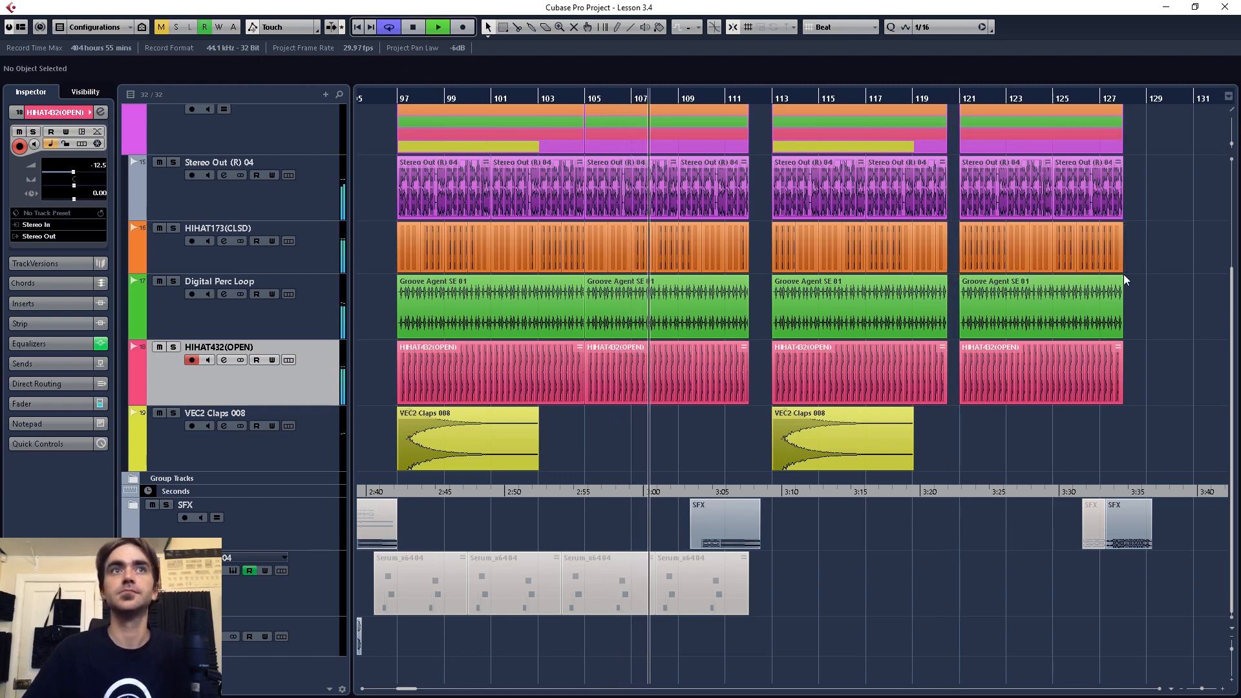
Step: Listen to the section with the full percussion arrangement, collapse the Perc folder track and stop playback
{"action": "scroll", "coordinate": [1051, 284], "scroll_direction": "down", "scroll_amount": 3}
{"action": "scroll", "coordinate": [962, 304], "scroll_direction": "right", "scroll_amount": 2}
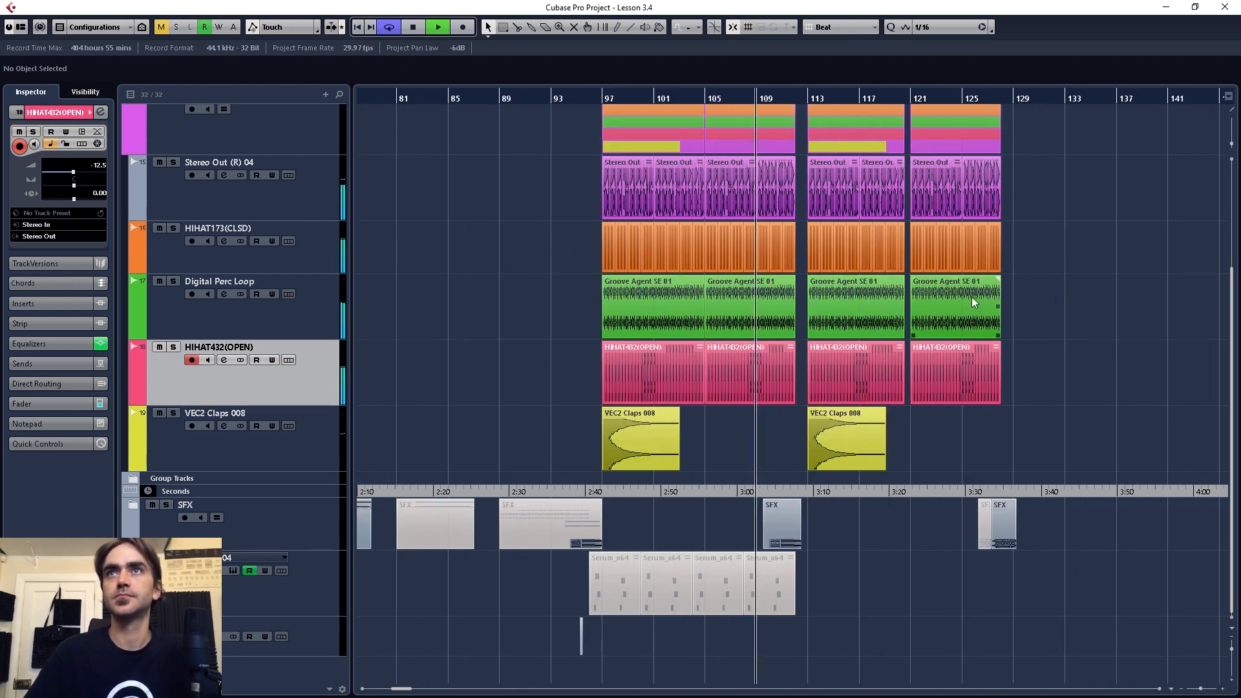
{"action": "scroll", "coordinate": [937, 296], "scroll_direction": "up", "scroll_amount": 3}
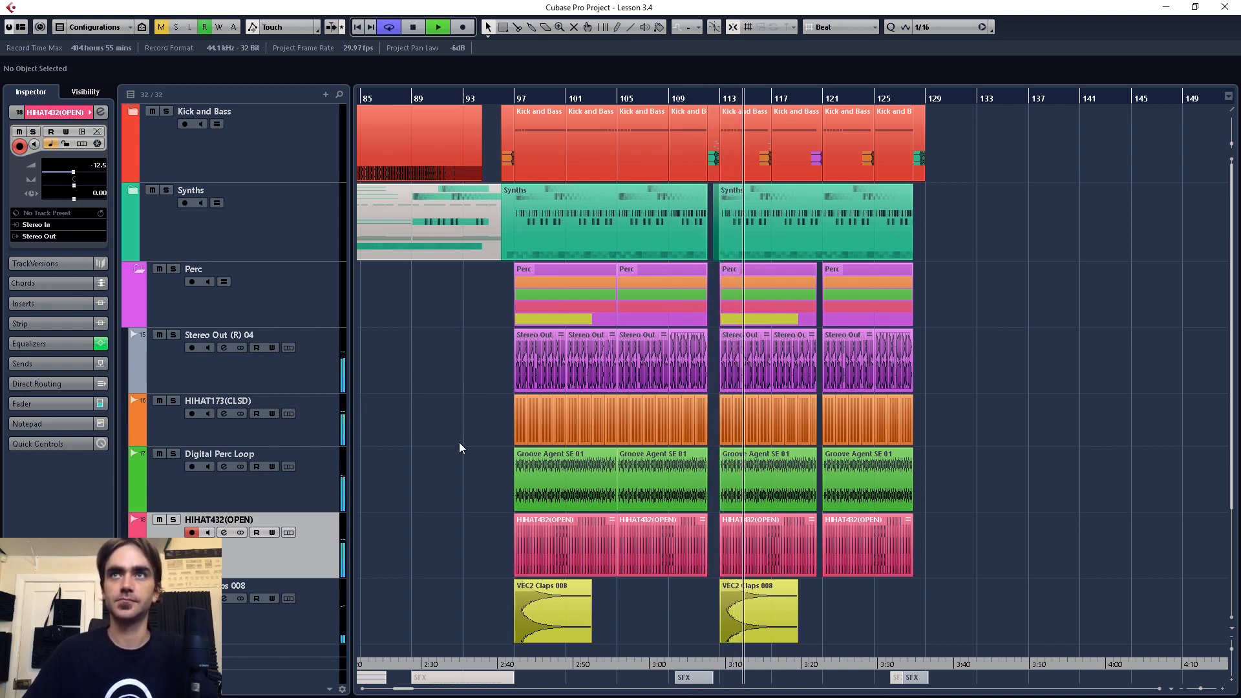
{"action": "left_click", "coordinate": [139, 269]}
{"action": "key", "text": "space"}
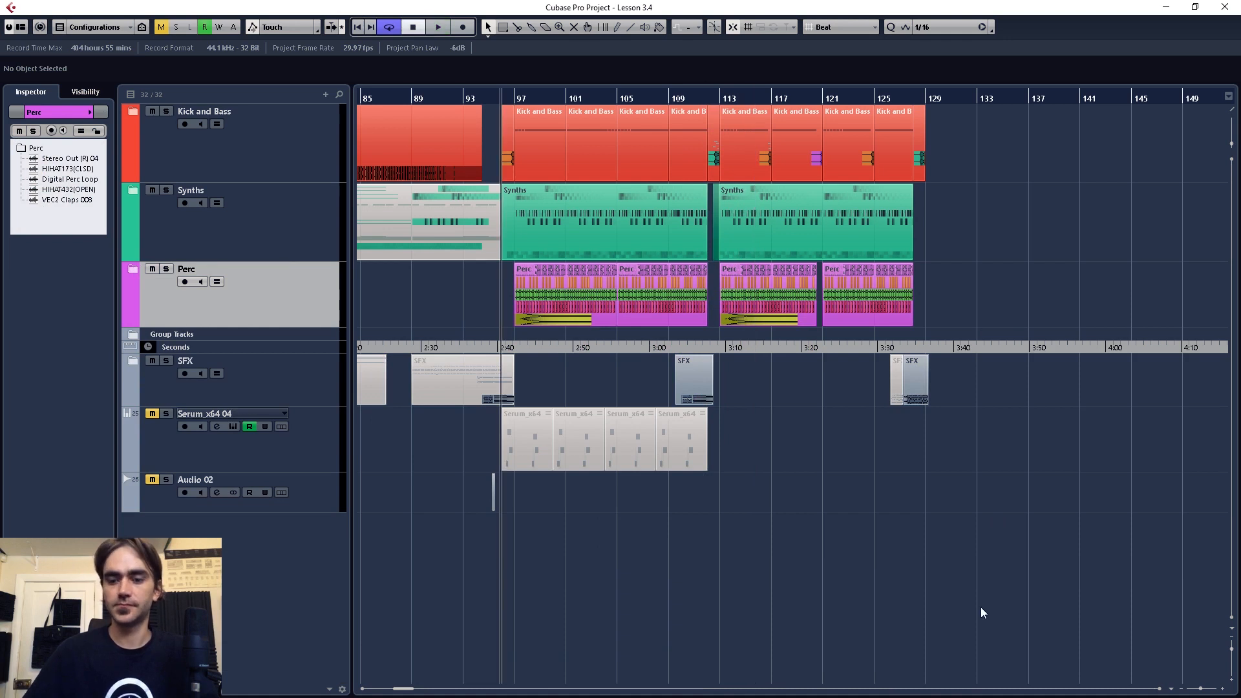